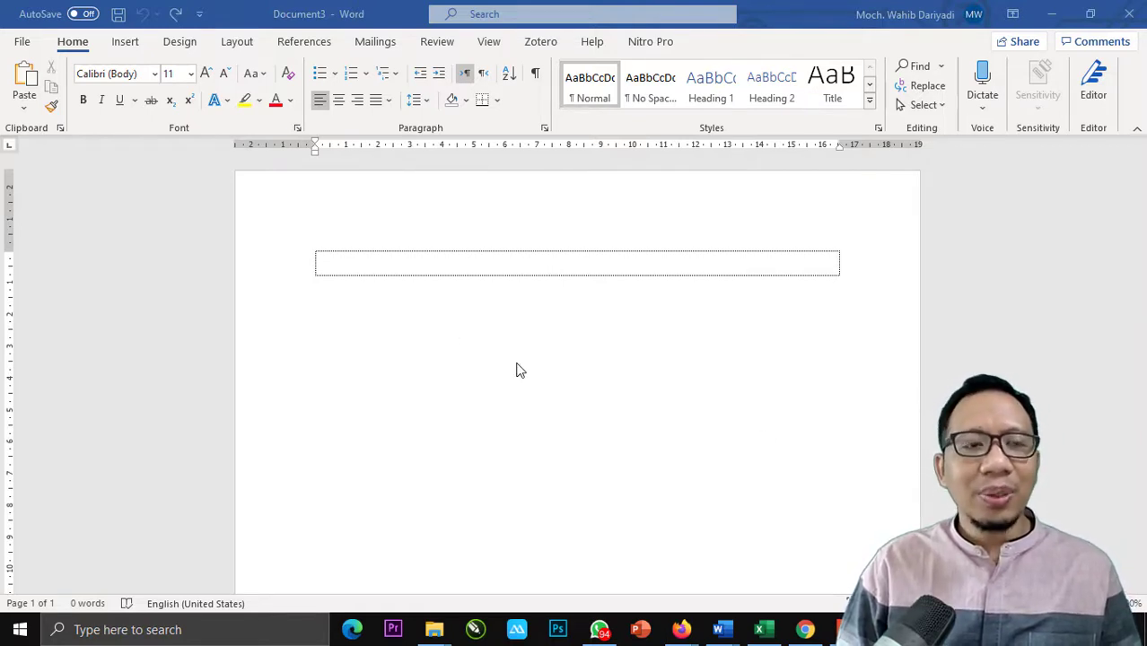
Insert a table with three columns and four rows at the top of the document
left_click(126, 44)
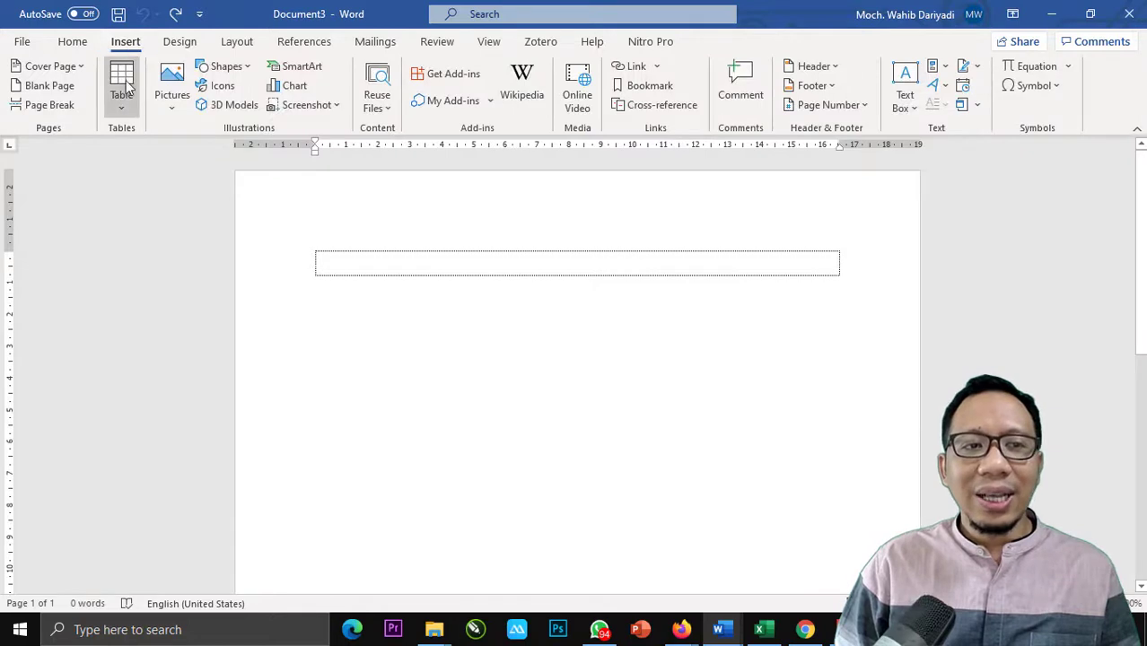
left_click(126, 107)
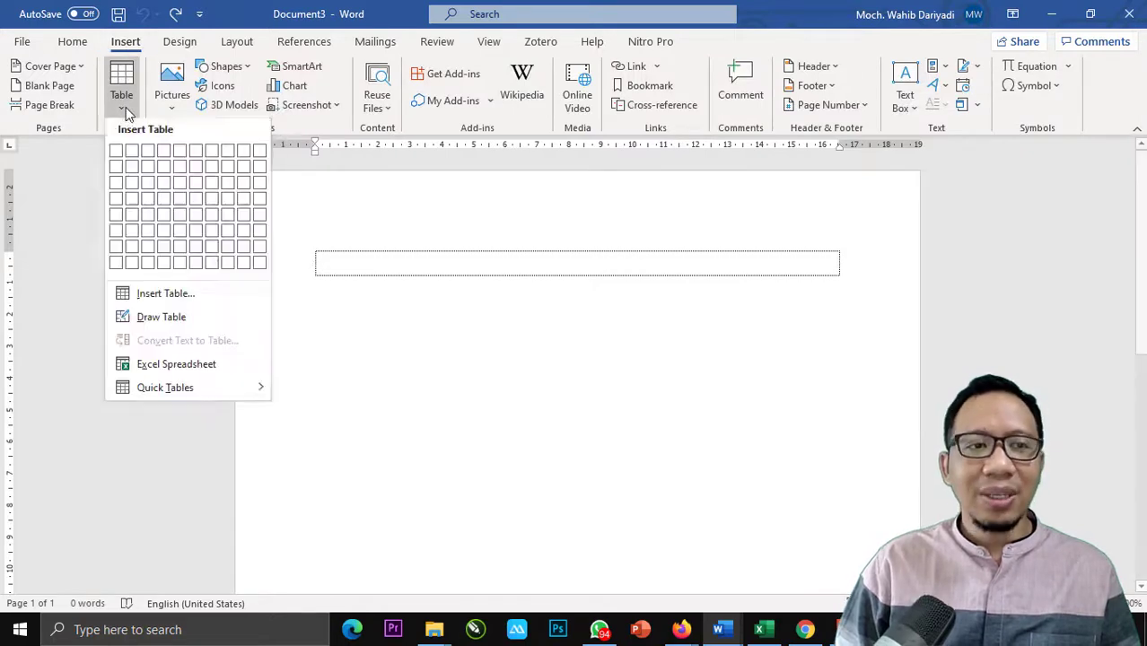
left_click(148, 200)
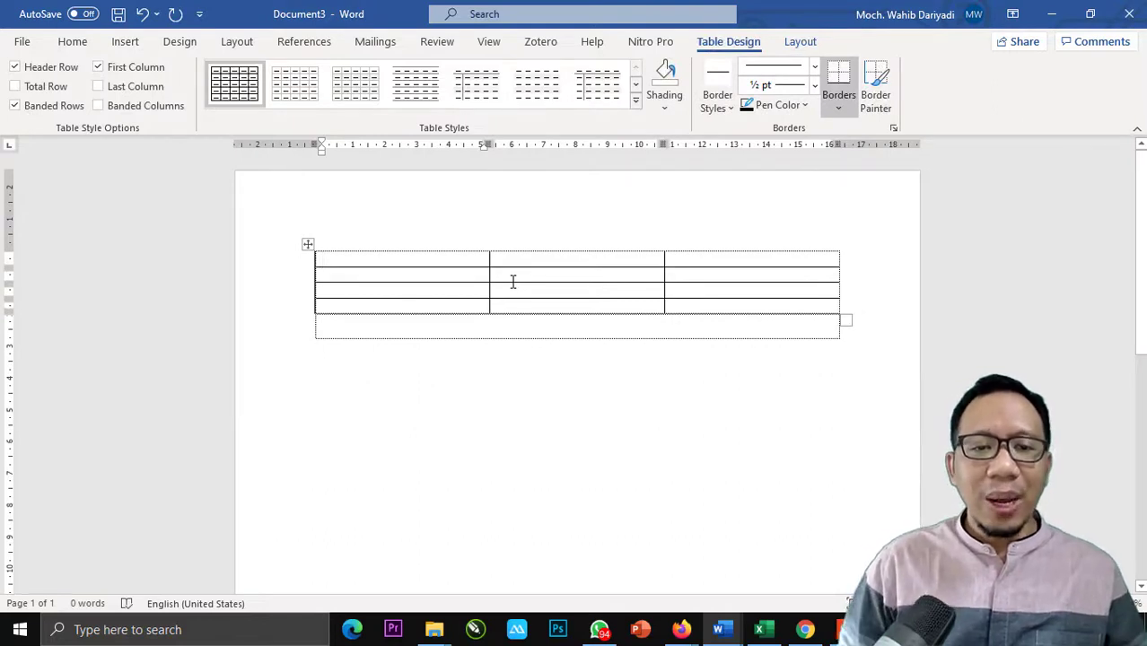
Enter the column headings Nomer, Barang and Jenis in the table's first row
type("Nomer")
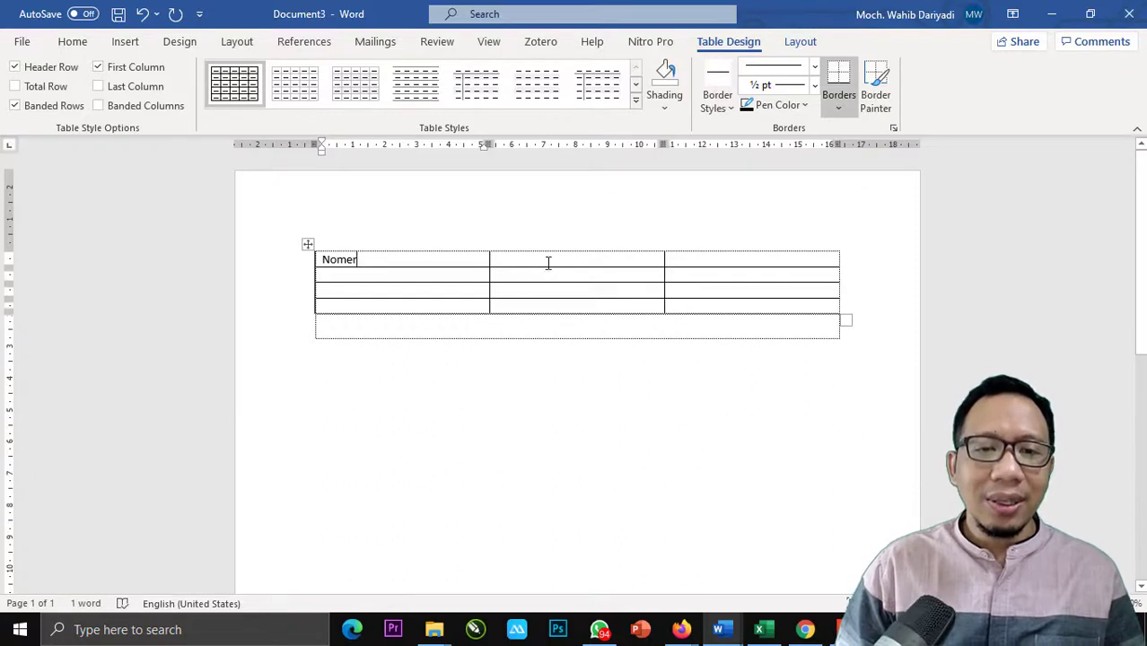
left_click(547, 261)
type("Barang")
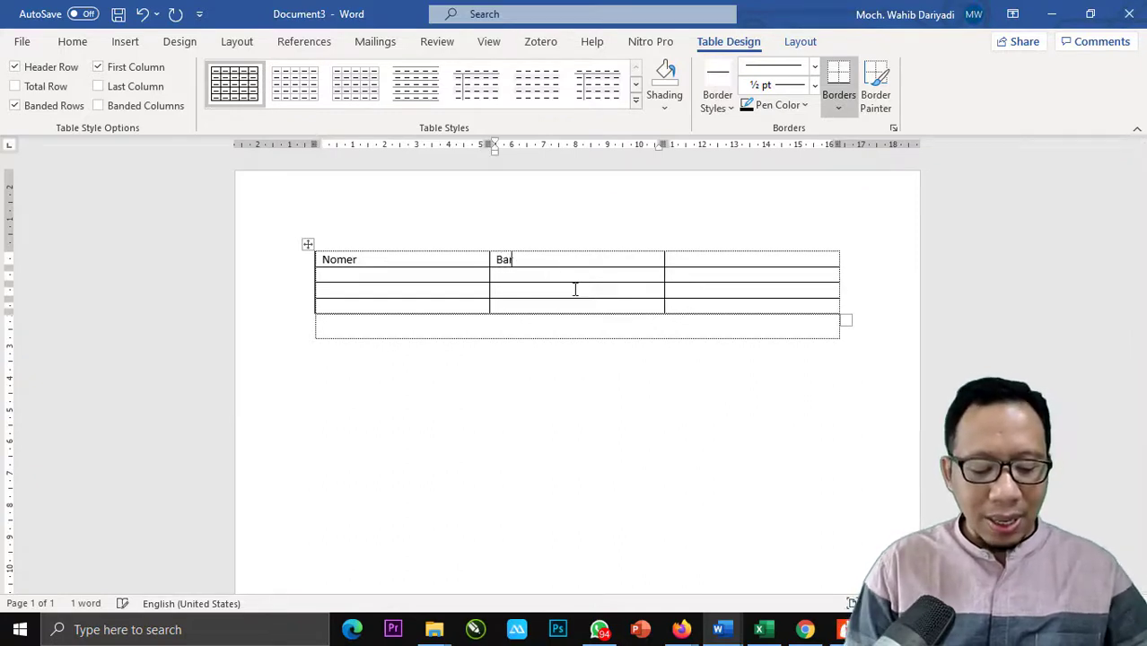
left_click(715, 250)
left_click(689, 266)
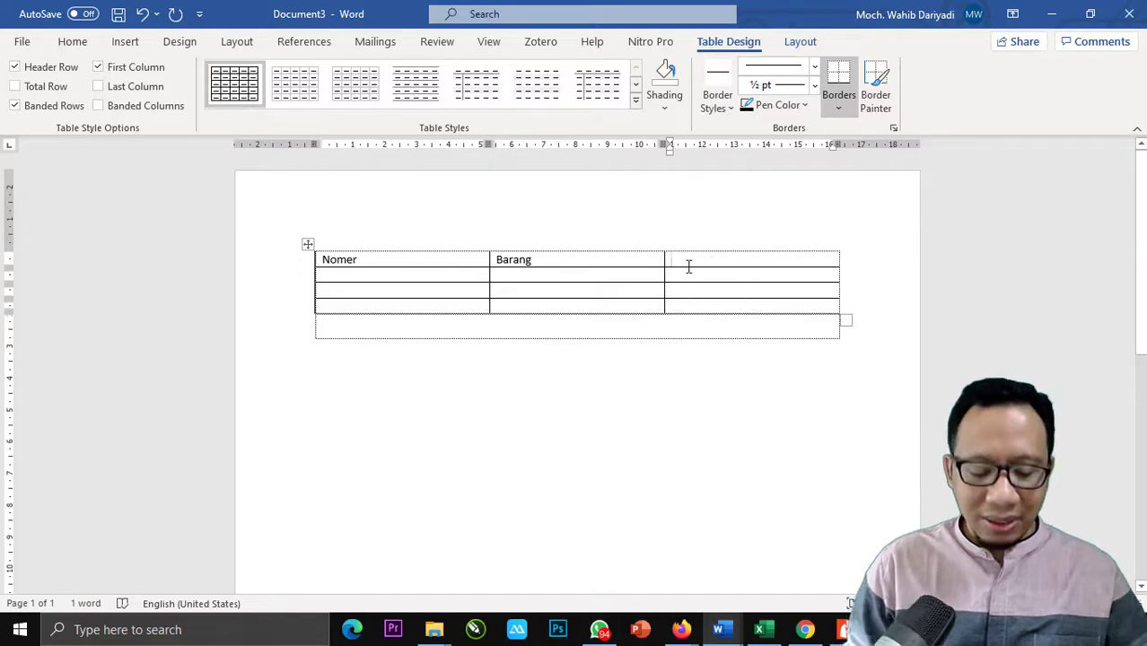
type("Jeni")
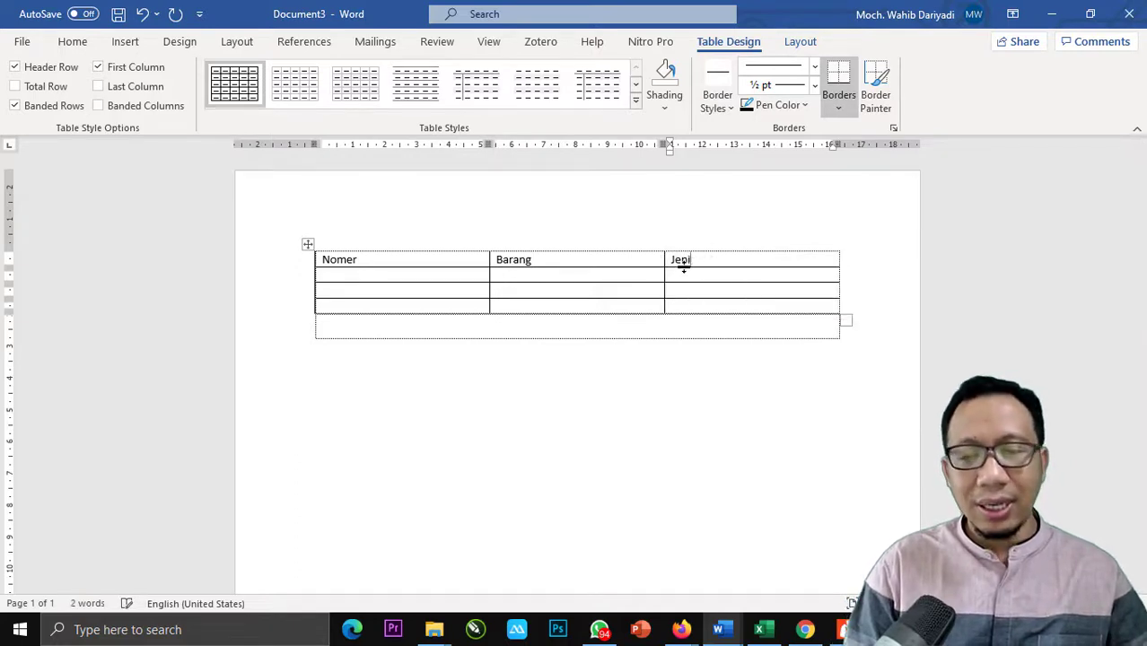
type("s")
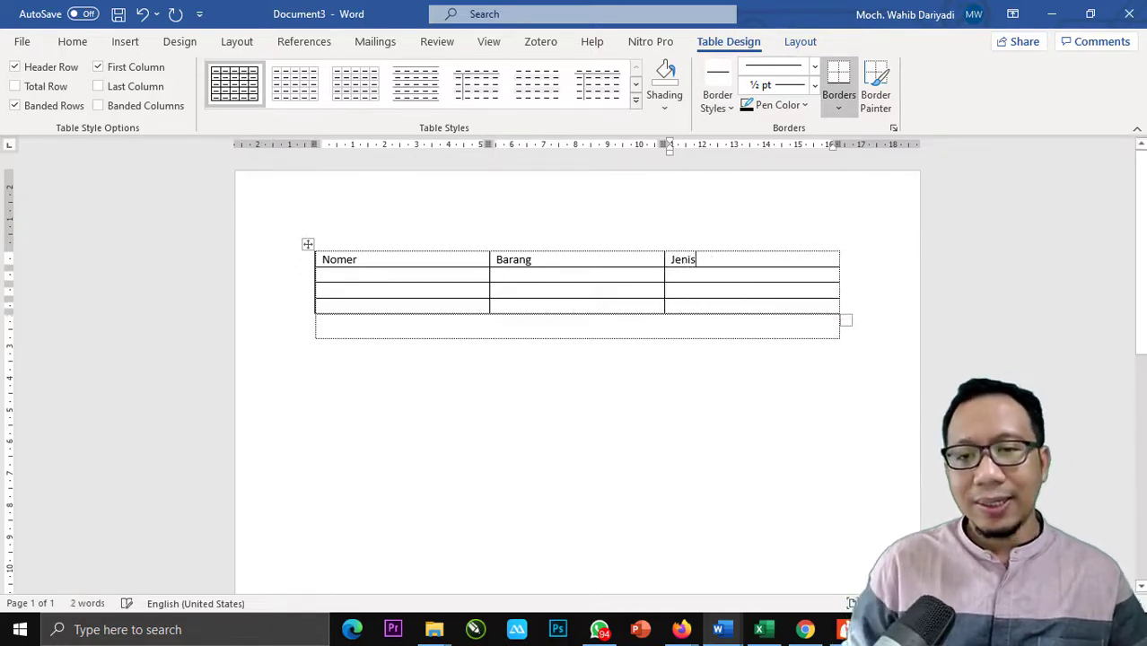
Number the three rows below the header 1, 2 and 3 in the Nomer column
left_click(429, 279)
type("1")
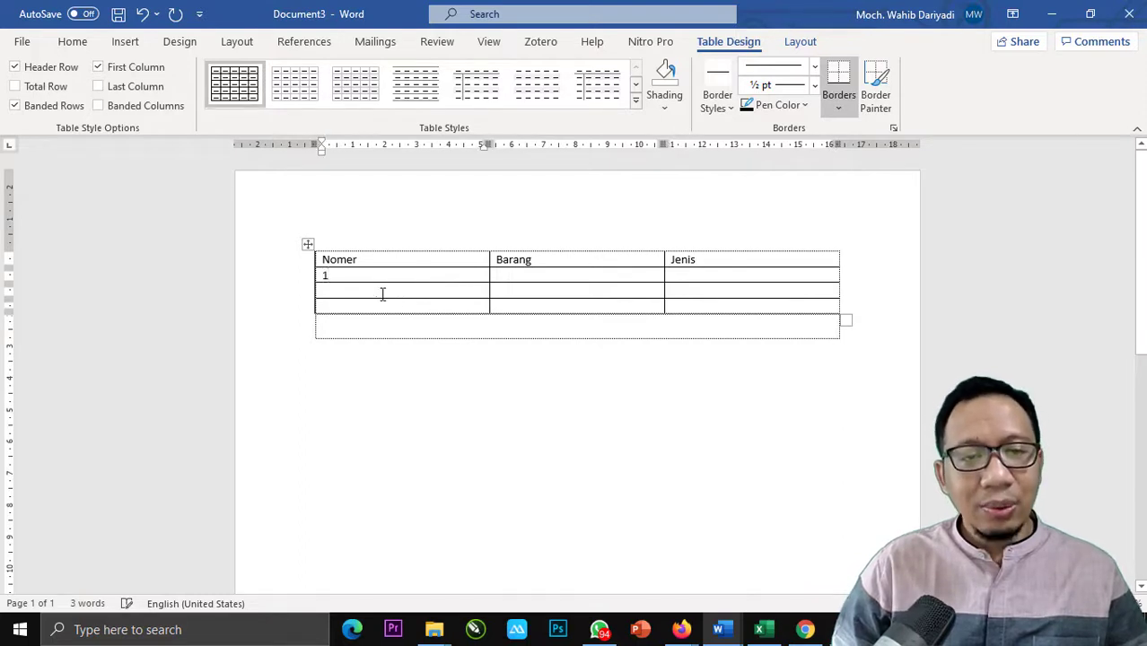
left_click(382, 294)
type("2")
left_click(376, 304)
type("3")
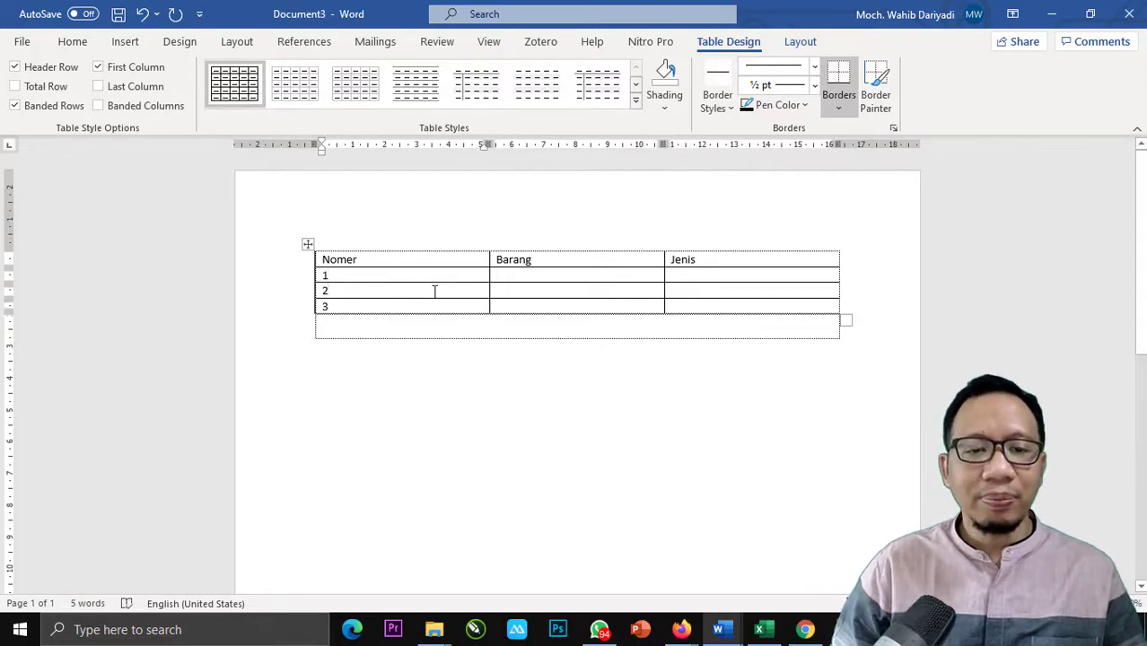
Fill the Barang column with Komputer, Printer and Meja for rows 1 to 3
left_click(519, 278)
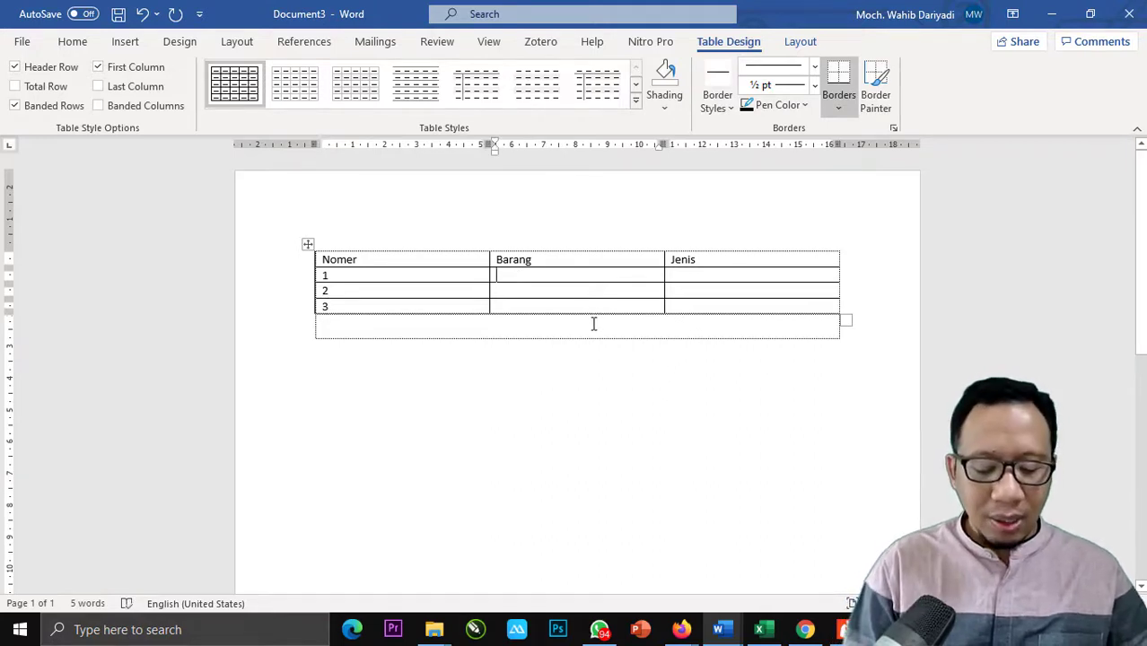
type("Komputer")
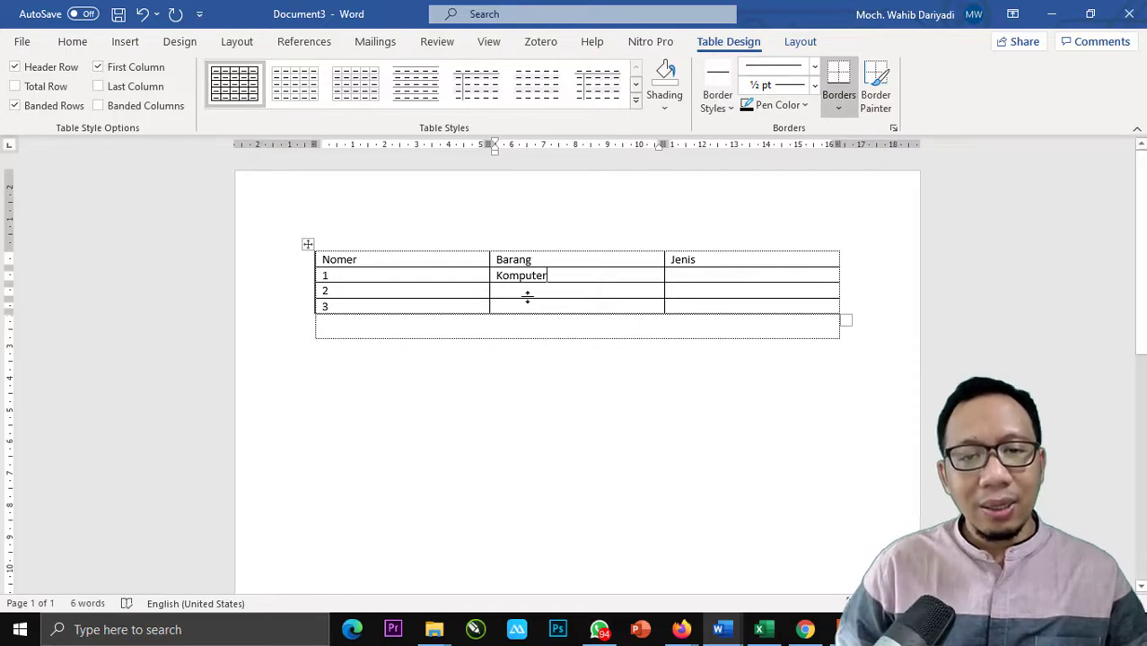
type("Printer")
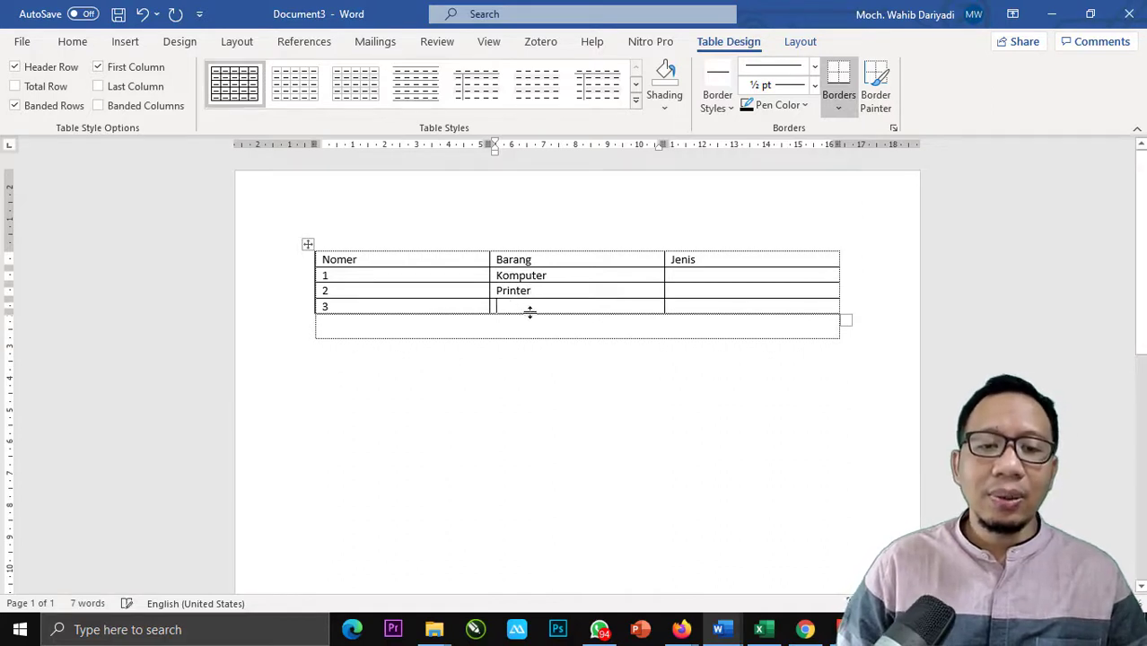
type("Meja")
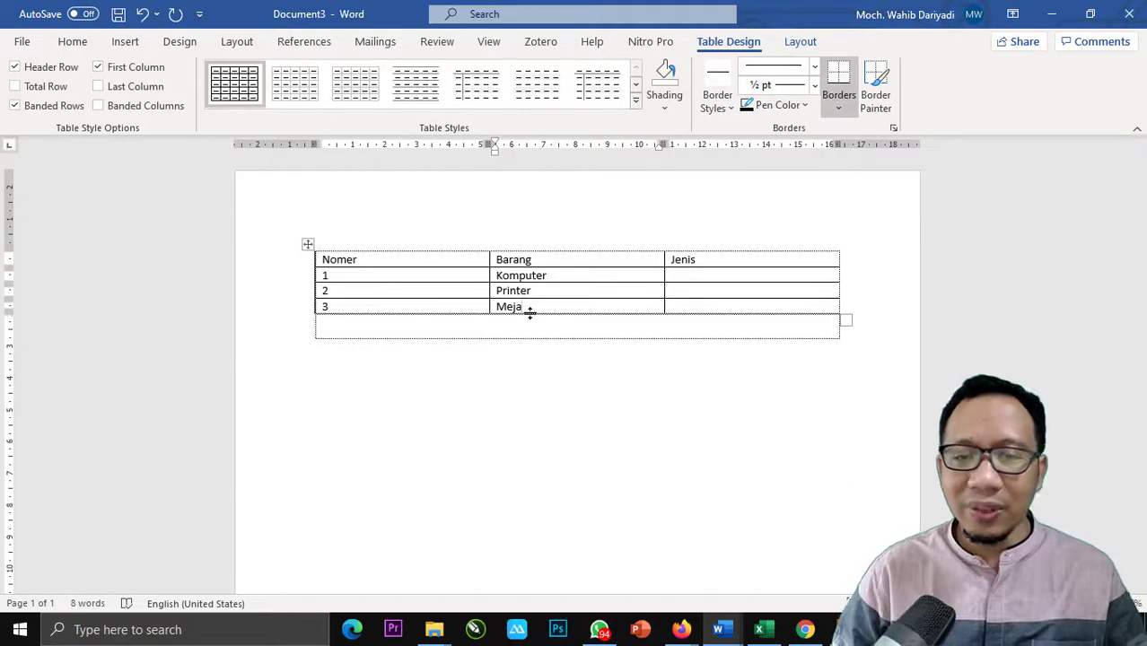
Fill the Jenis column with Baru, Bekas and Baru for rows 1 to 3
left_click(699, 281)
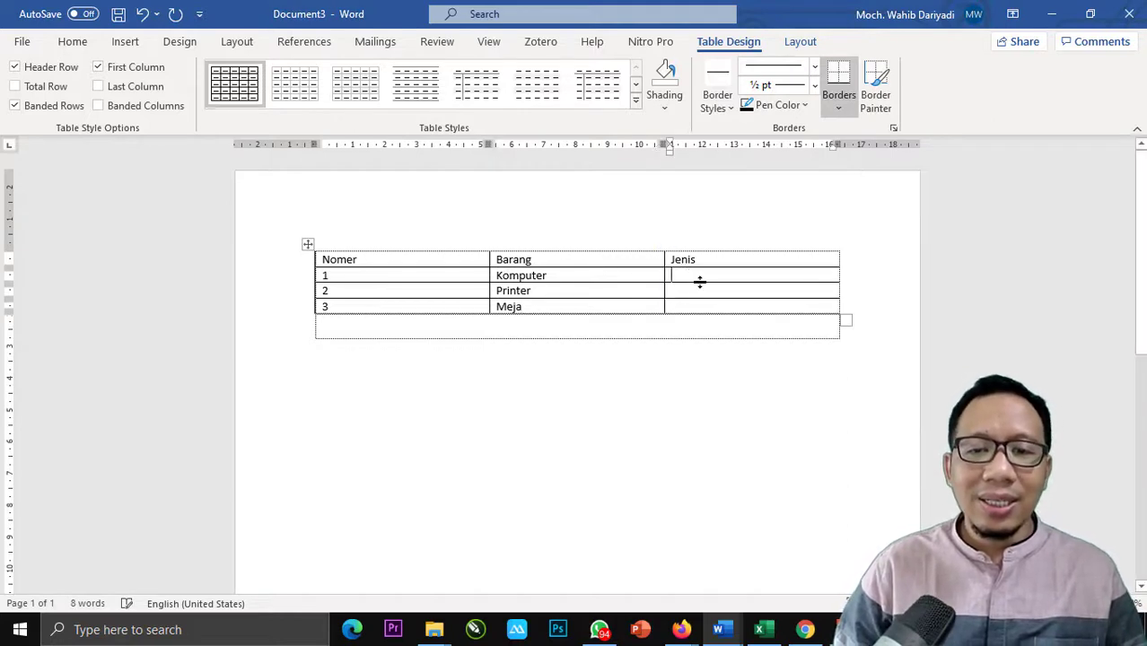
type("Baru")
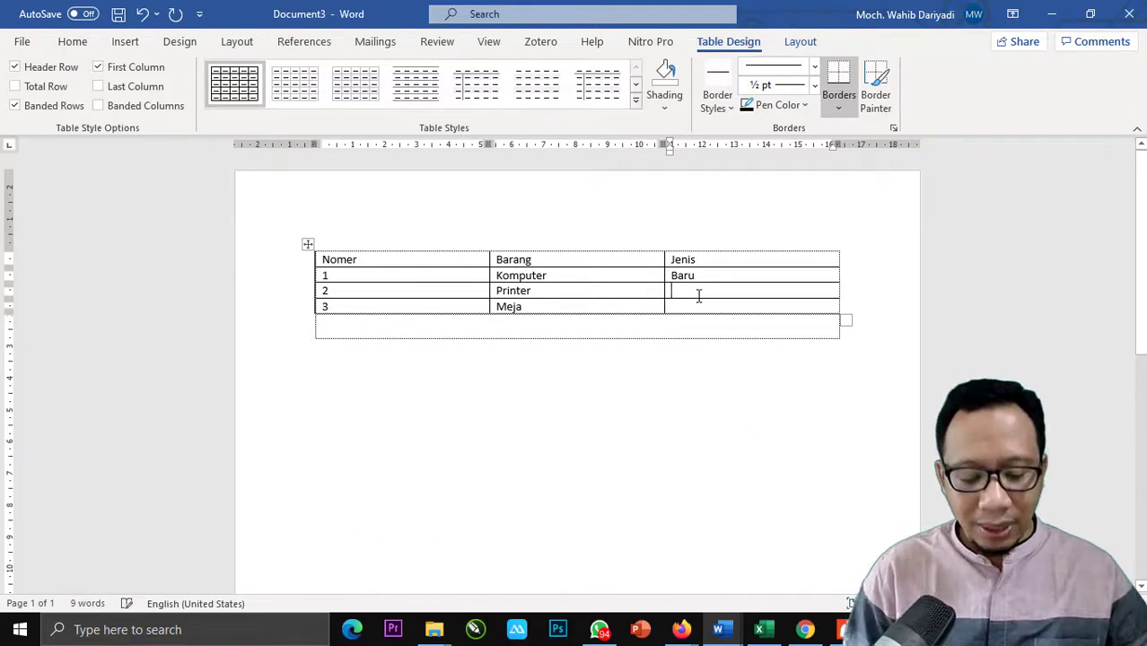
type("Bekas")
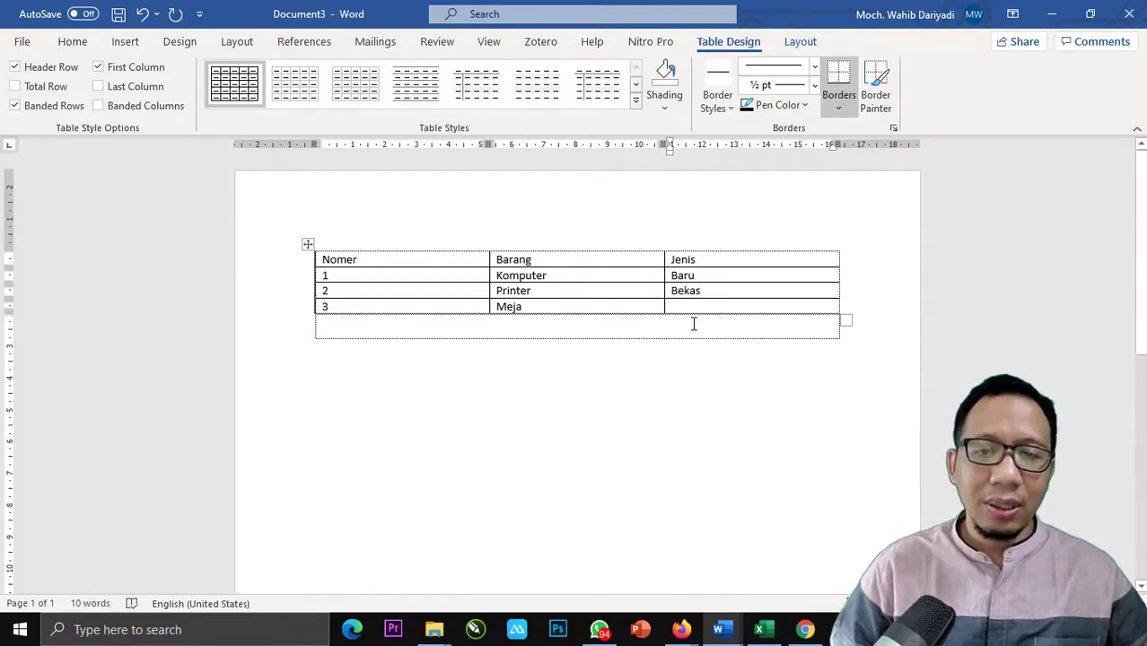
left_click(690, 307)
type("Naru")
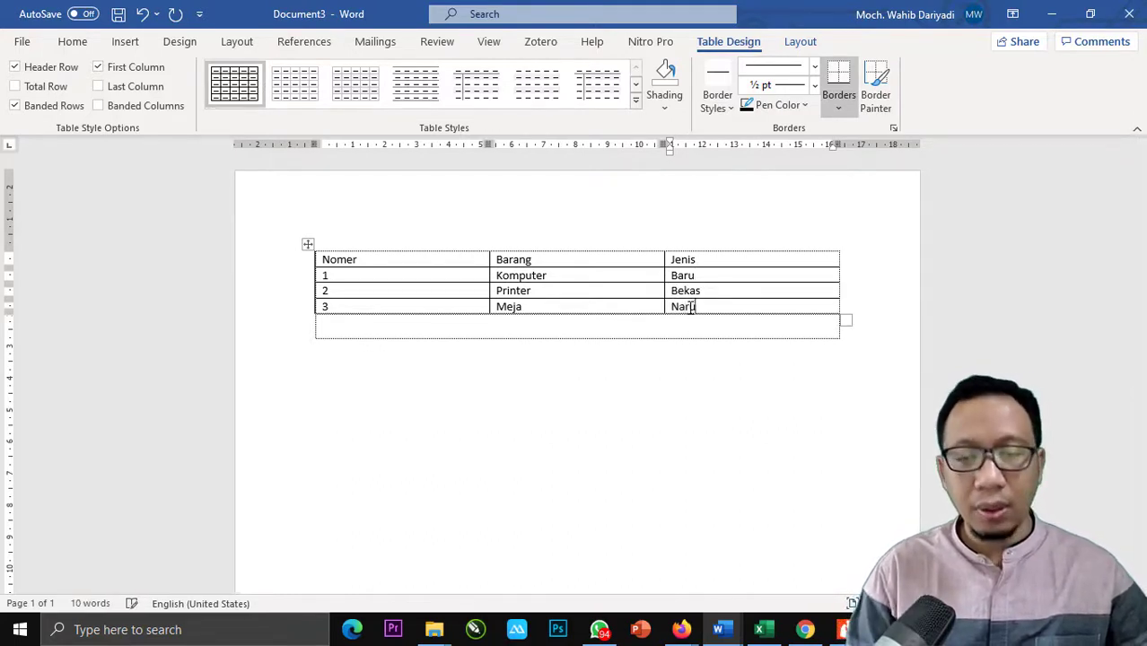
key("BackSpace")
key("BackSpace")
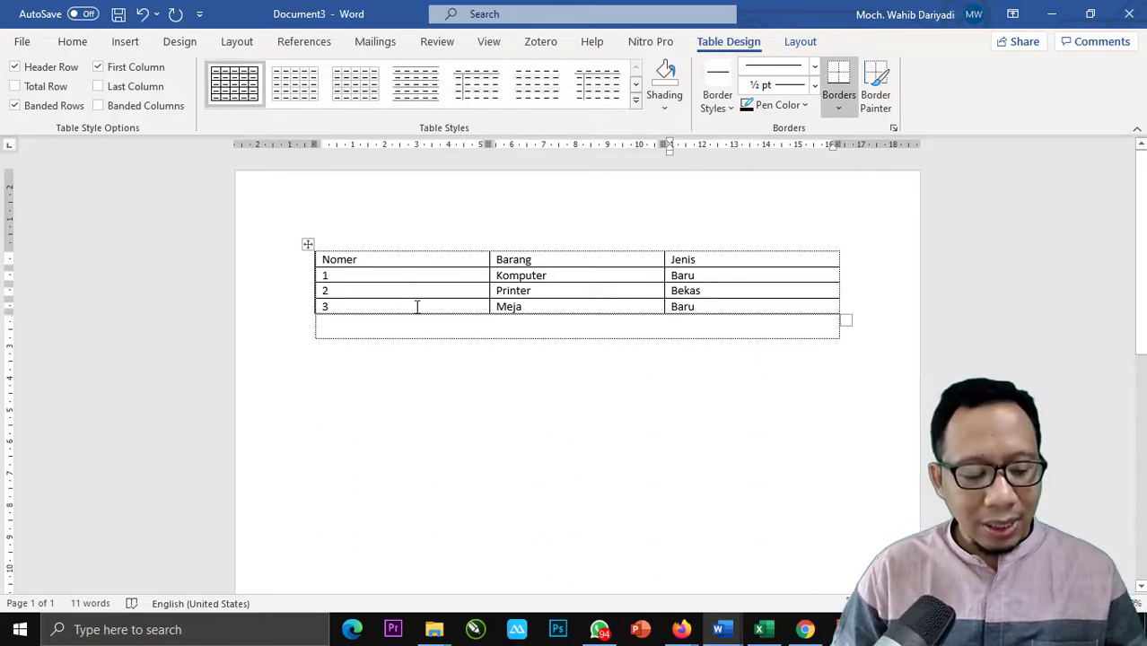
Add a new row at the end of the table and number it 4 in the Nomer column
key("Tab")
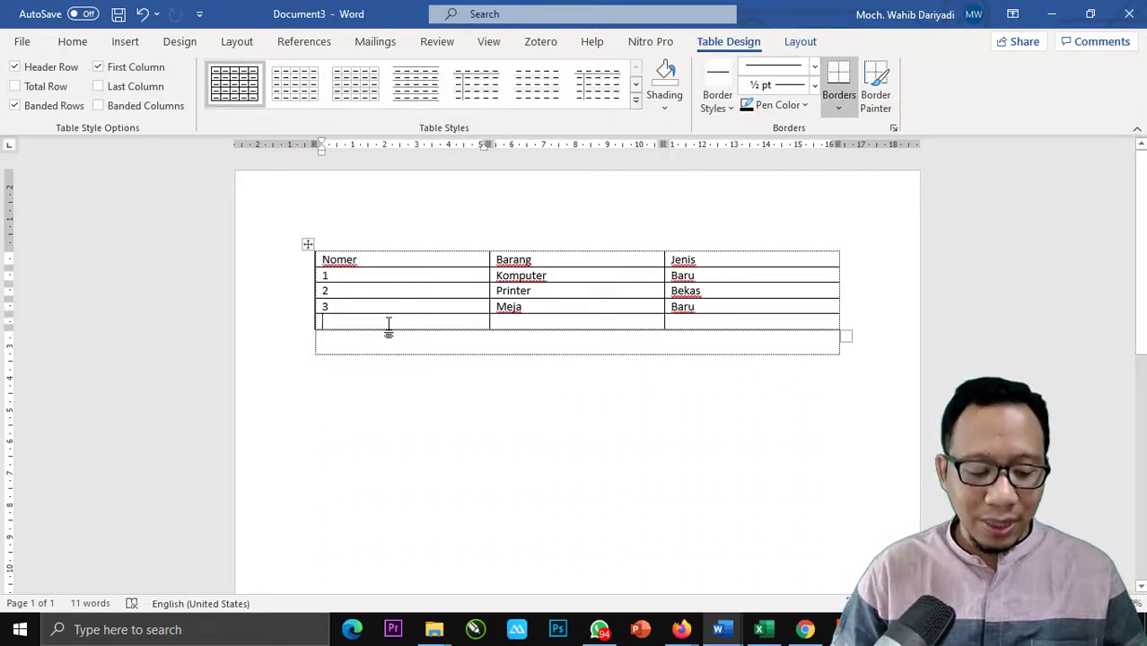
type("4")
key("Tab")
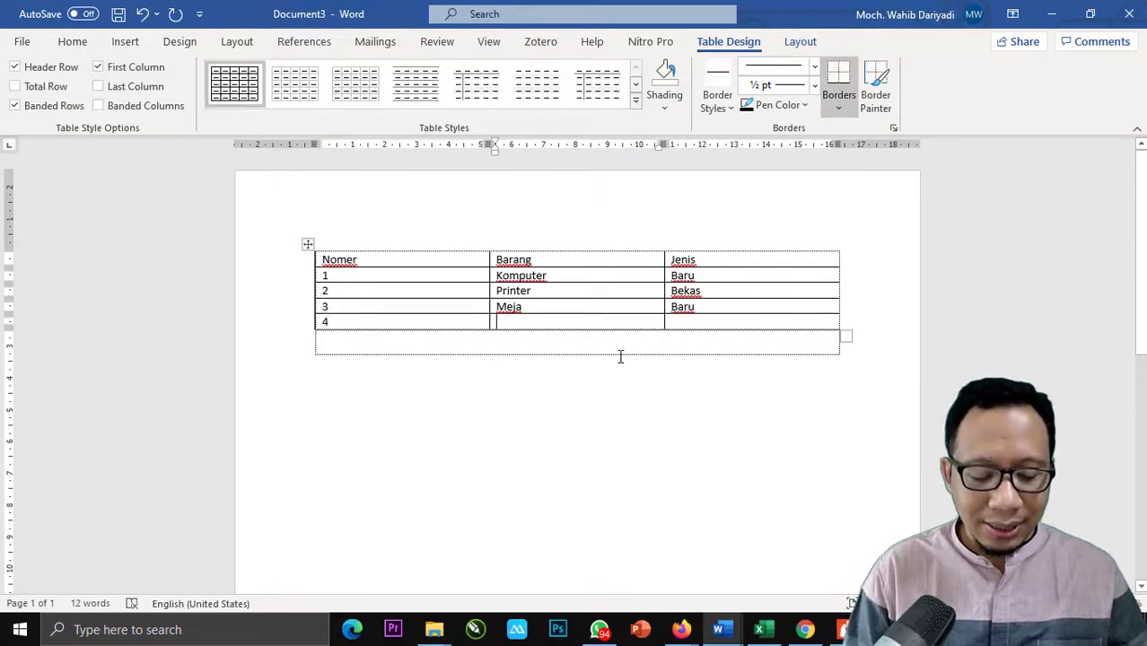
key("super")
type("K")
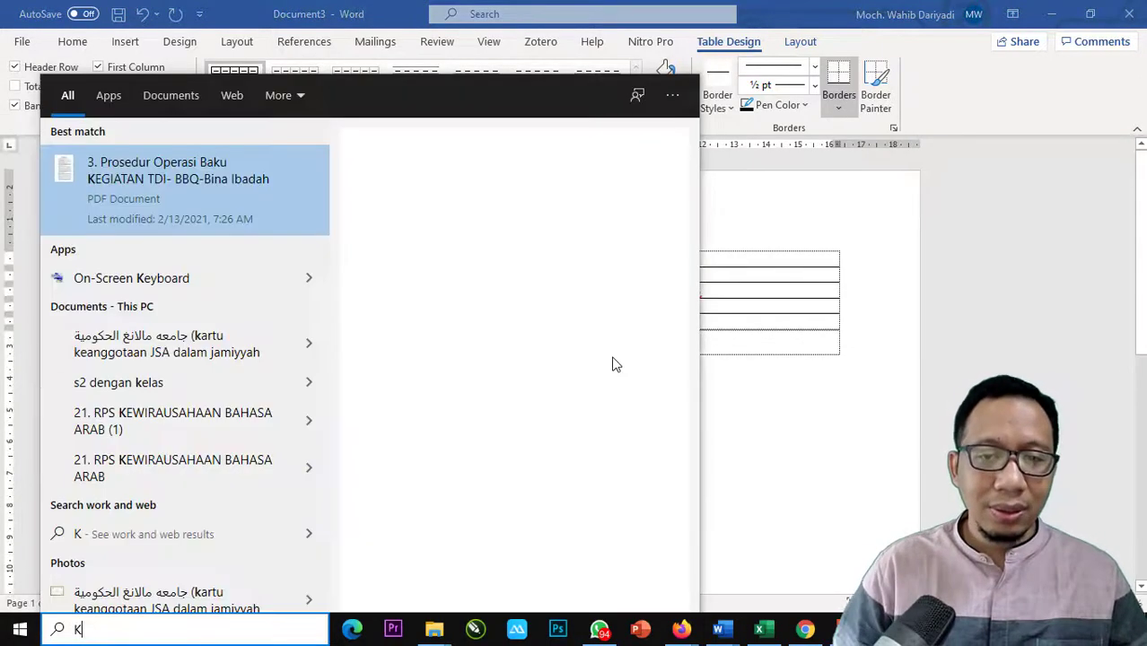
key("Escape")
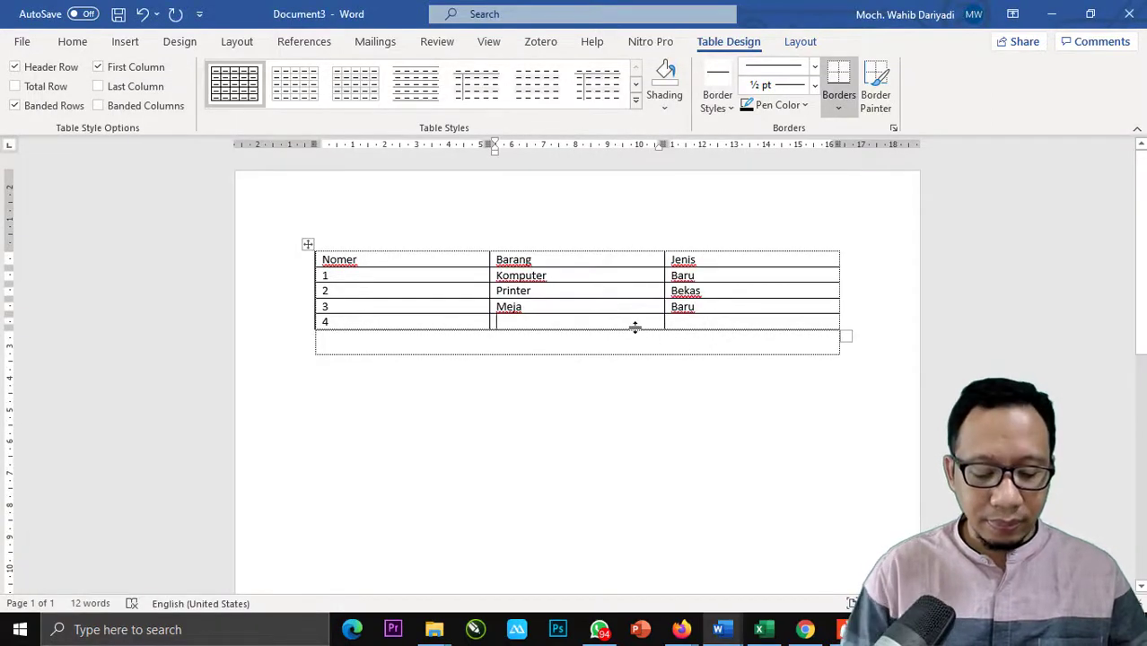
Complete row 4 with Kursi in the Barang column and Bekas in the Jenis column
type("Kursi")
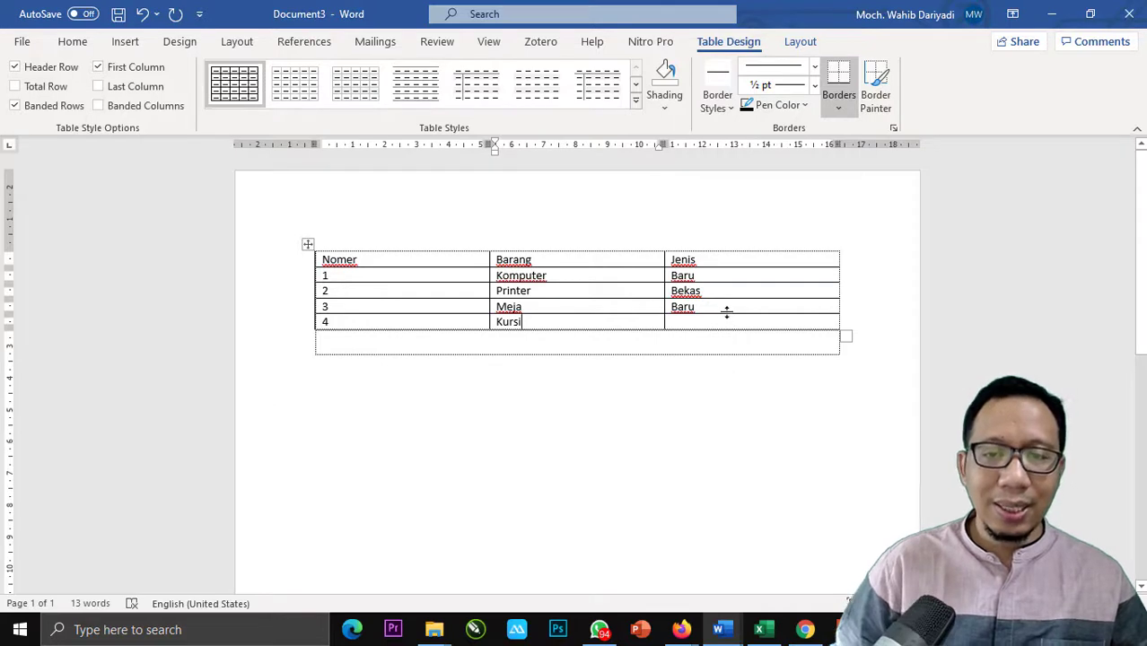
left_click(723, 323)
type("Bekas")
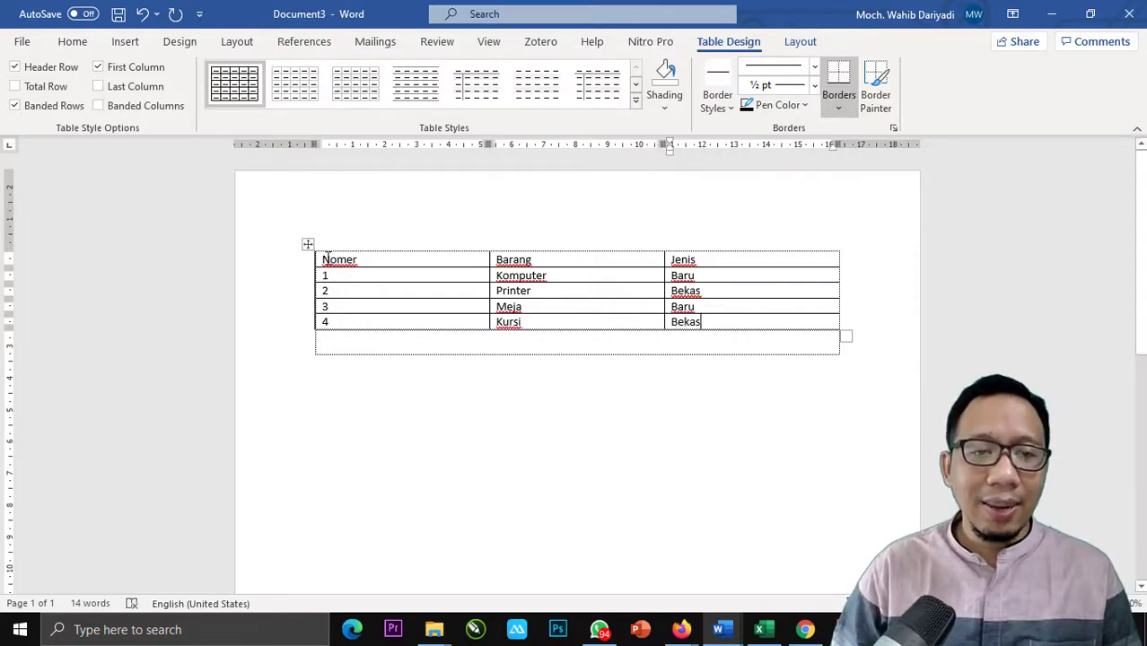
Make the header row Nomer, Barang, Jenis bold and center its text
left_click_drag(341, 260, 584, 276)
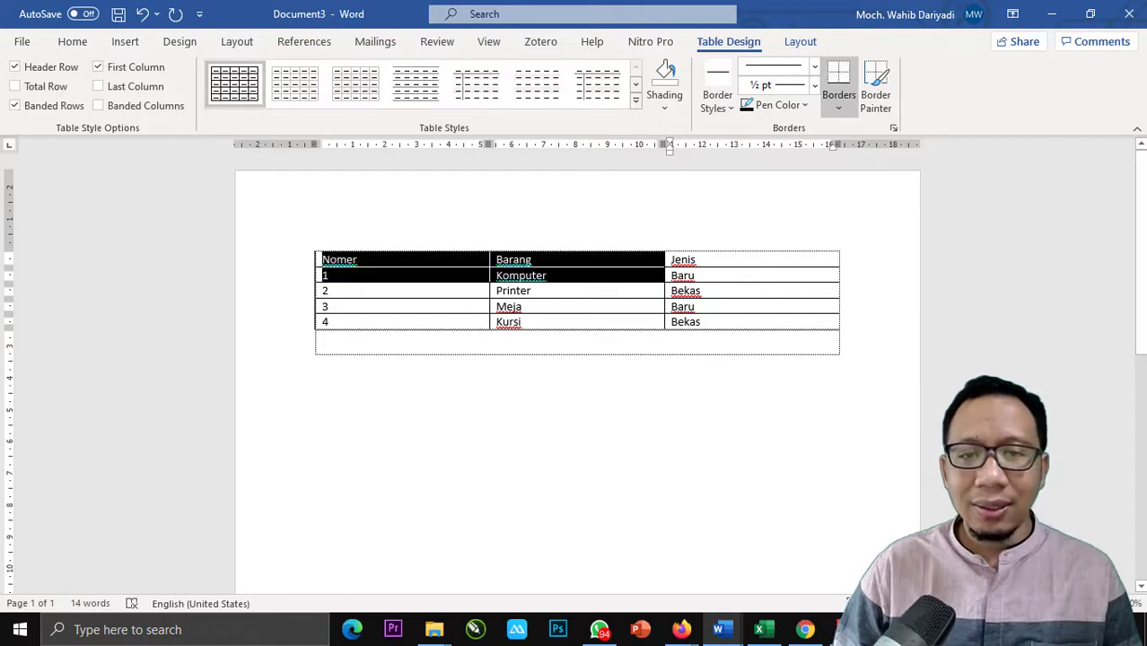
left_click_drag(668, 275, 704, 267)
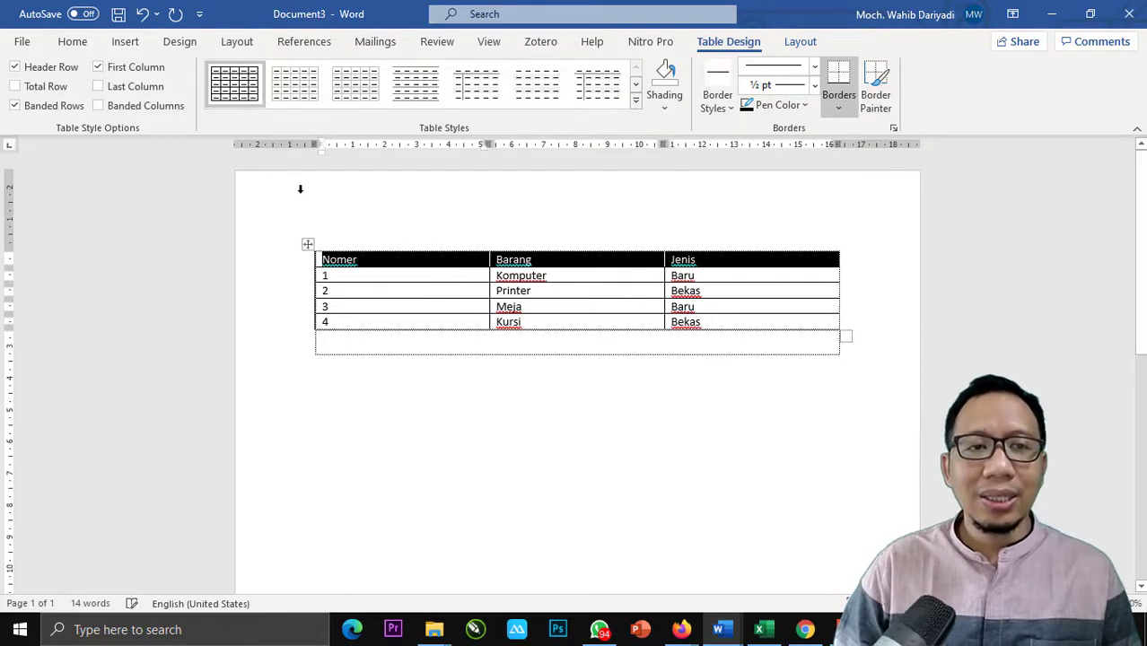
left_click(74, 43)
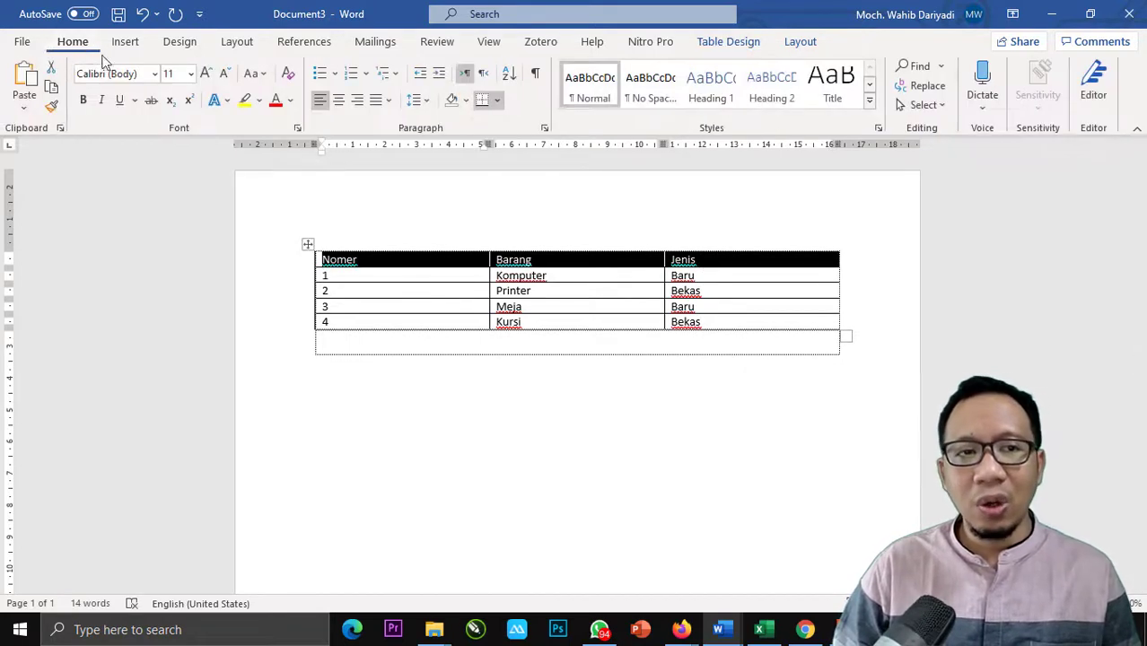
left_click(81, 101)
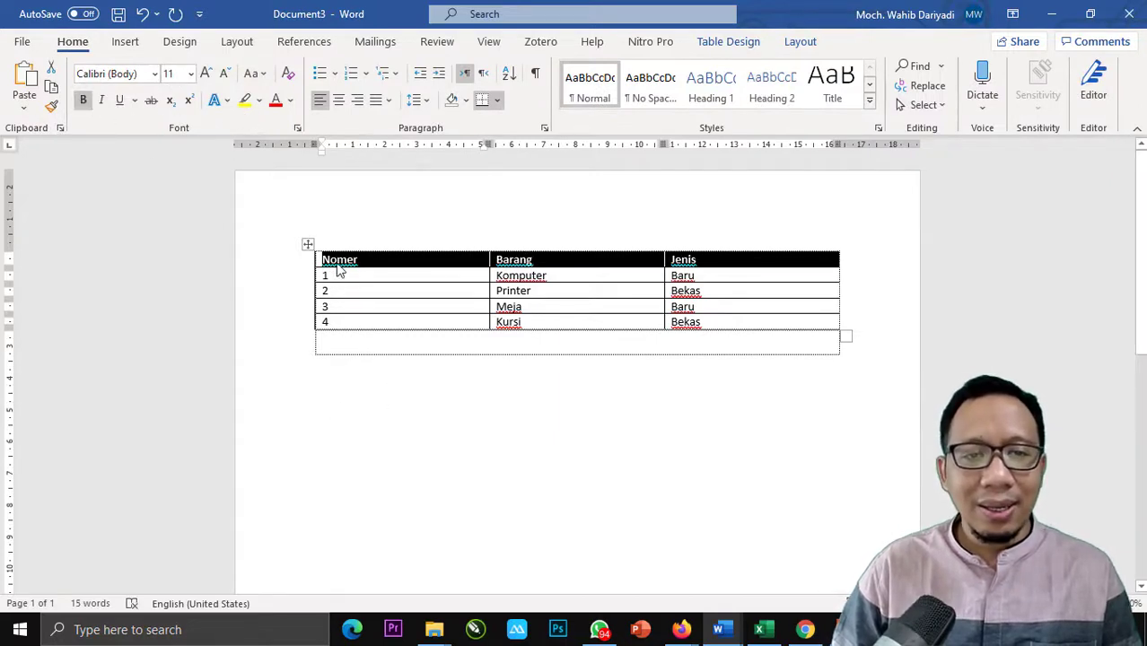
left_click(337, 101)
left_click(434, 307)
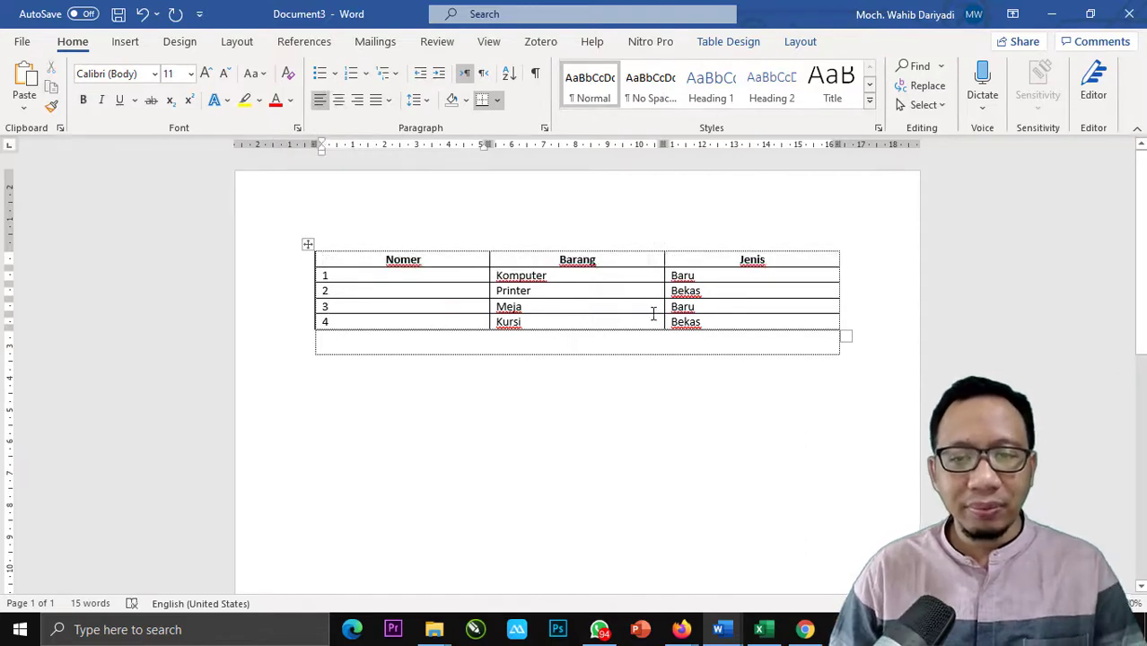
left_click(629, 386)
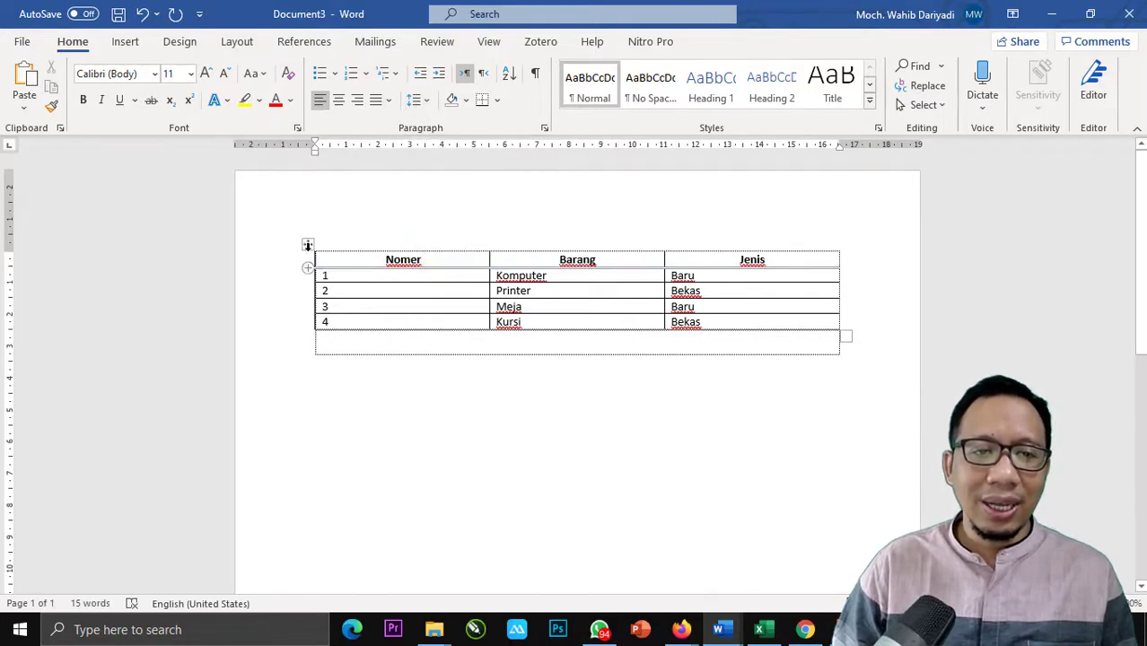
Set the line spacing of the whole table to 2,0
left_click(308, 246)
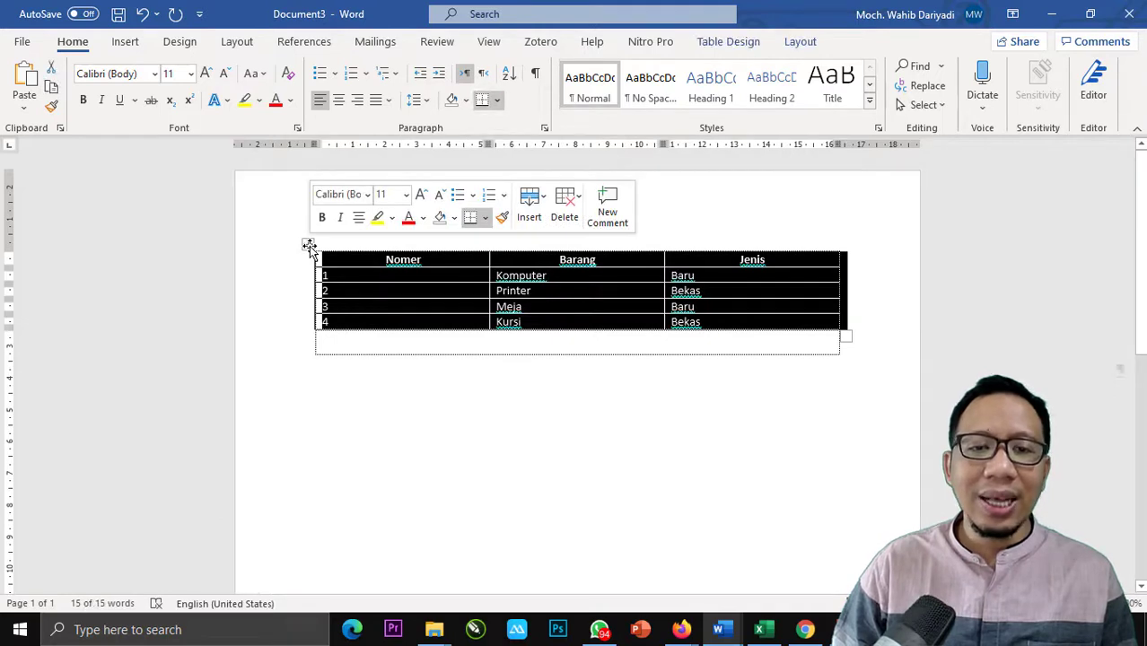
left_click(428, 104)
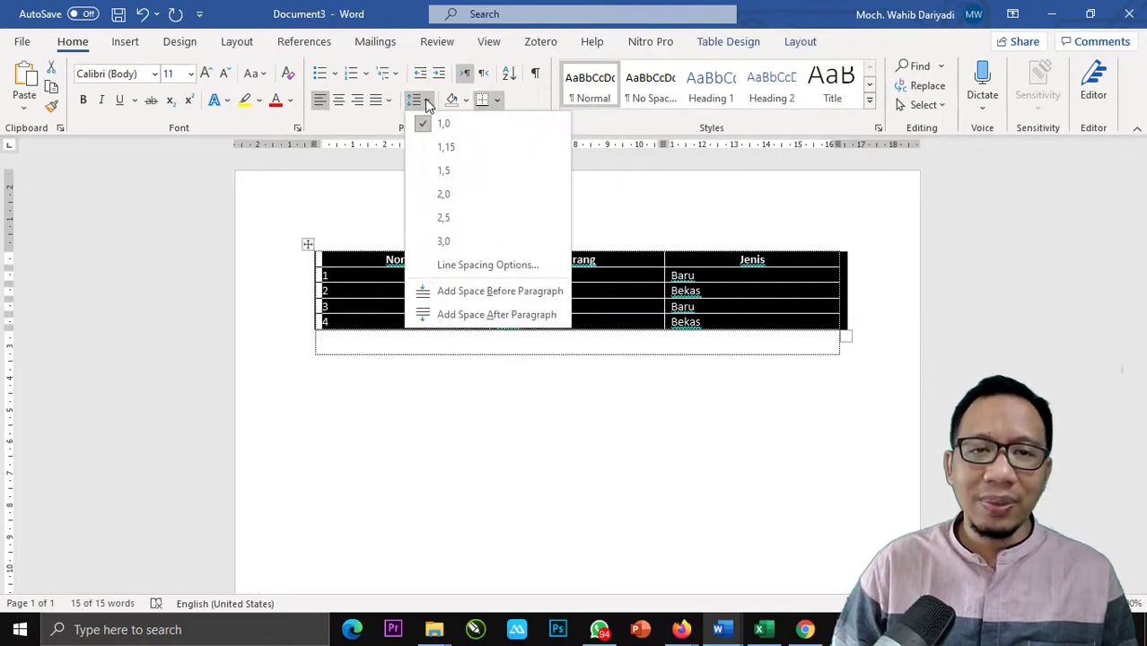
left_click(440, 196)
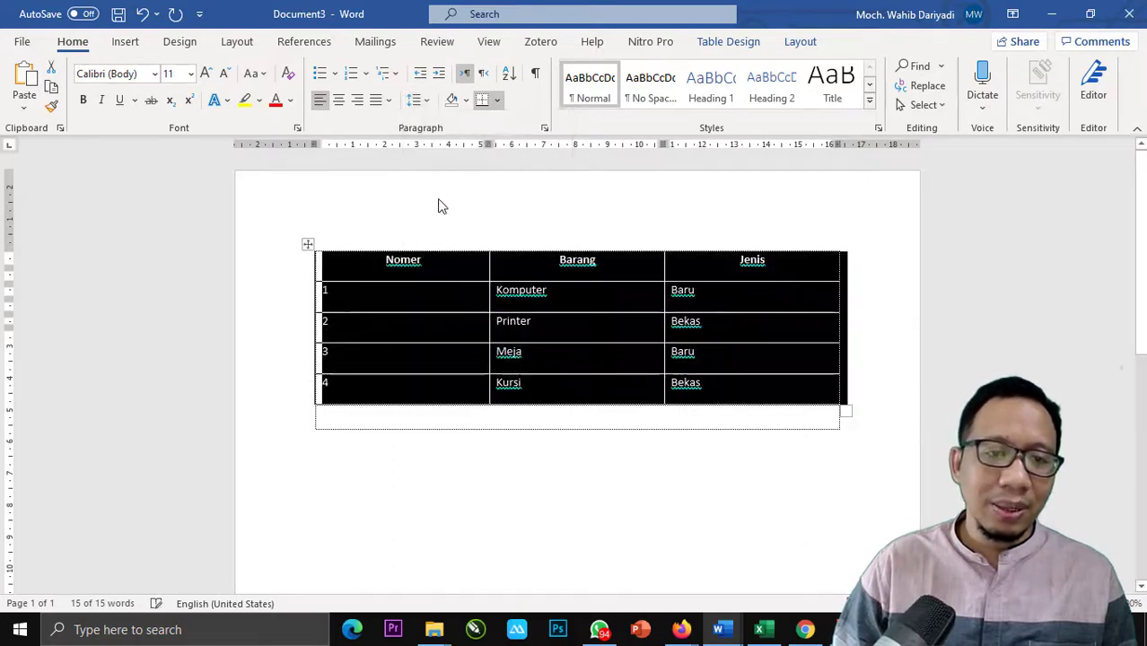
left_click(393, 319)
scroll(526, 386, "down", 1)
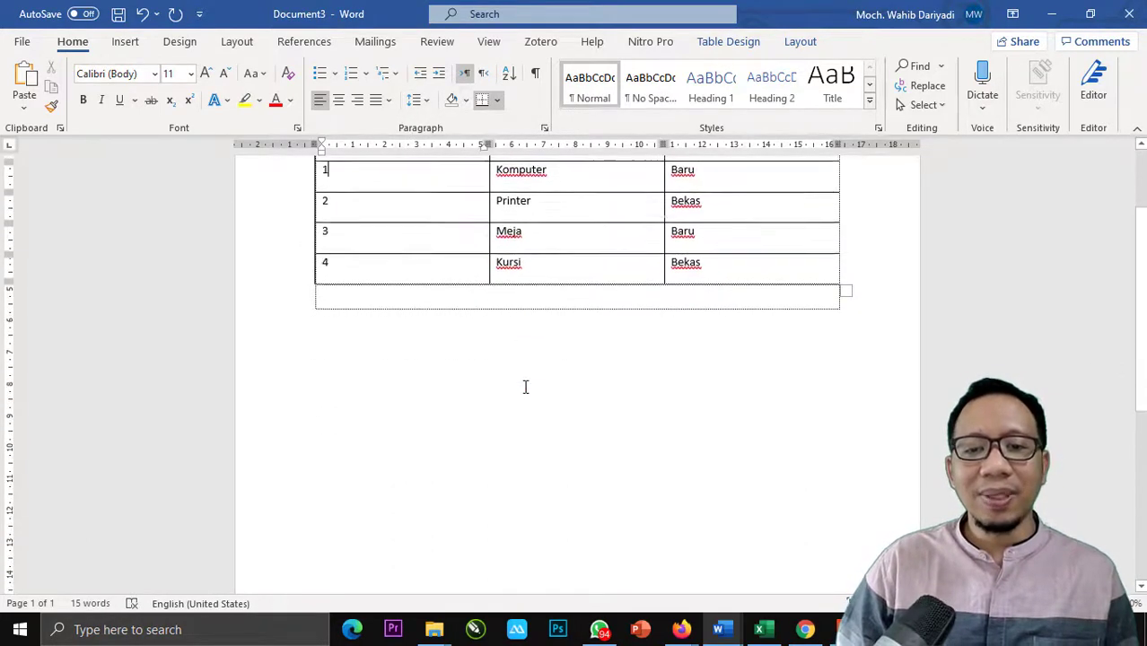
Set the paragraph spacing before the text in the whole table to 12 pt
scroll(525, 386, "up", 1)
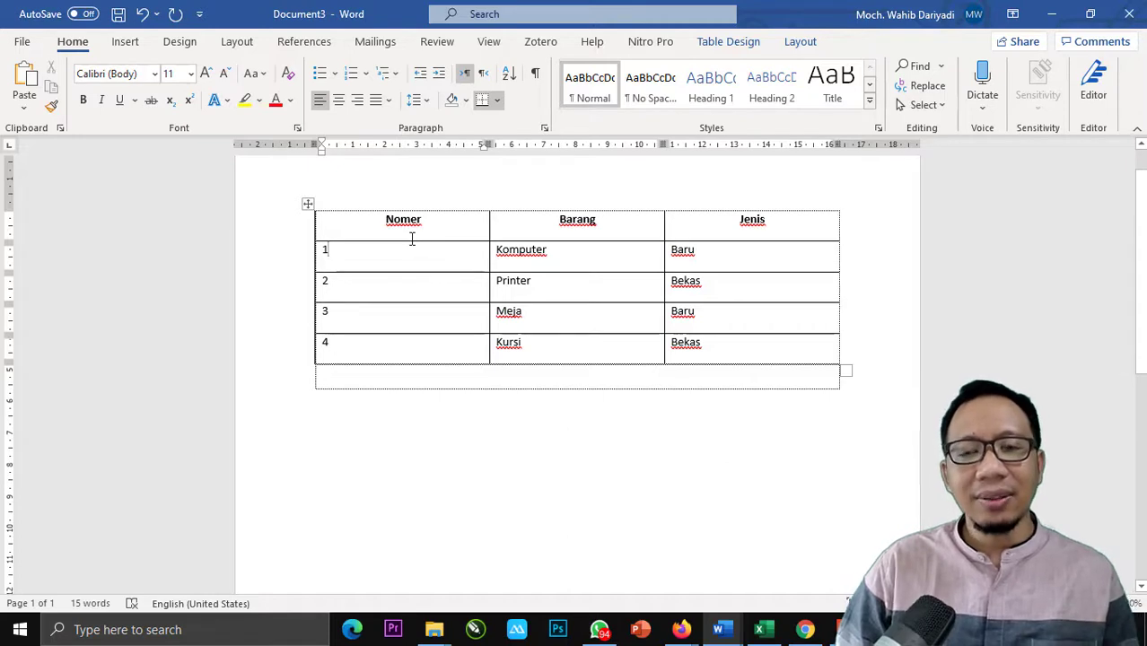
left_click(508, 463)
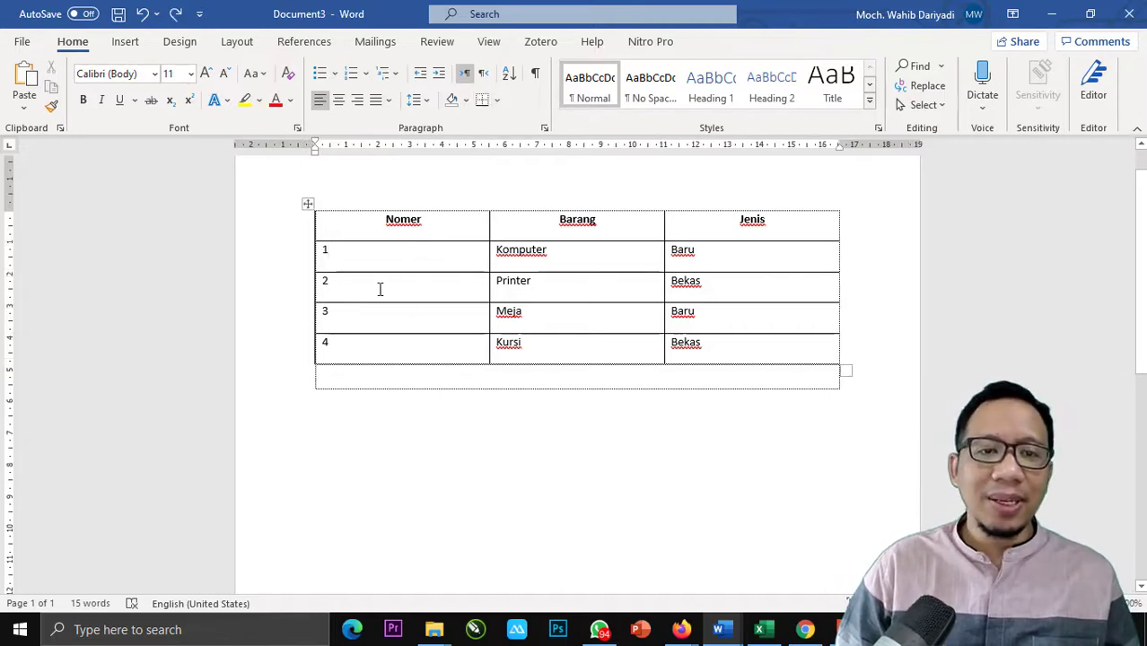
left_click(307, 206)
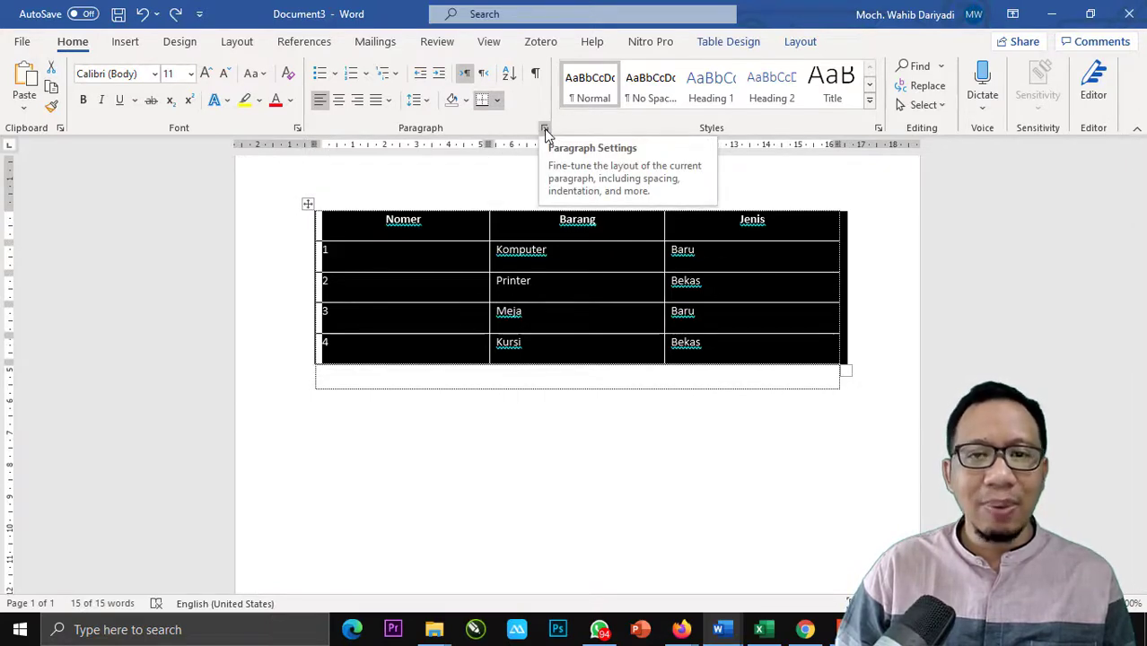
left_click(124, 45)
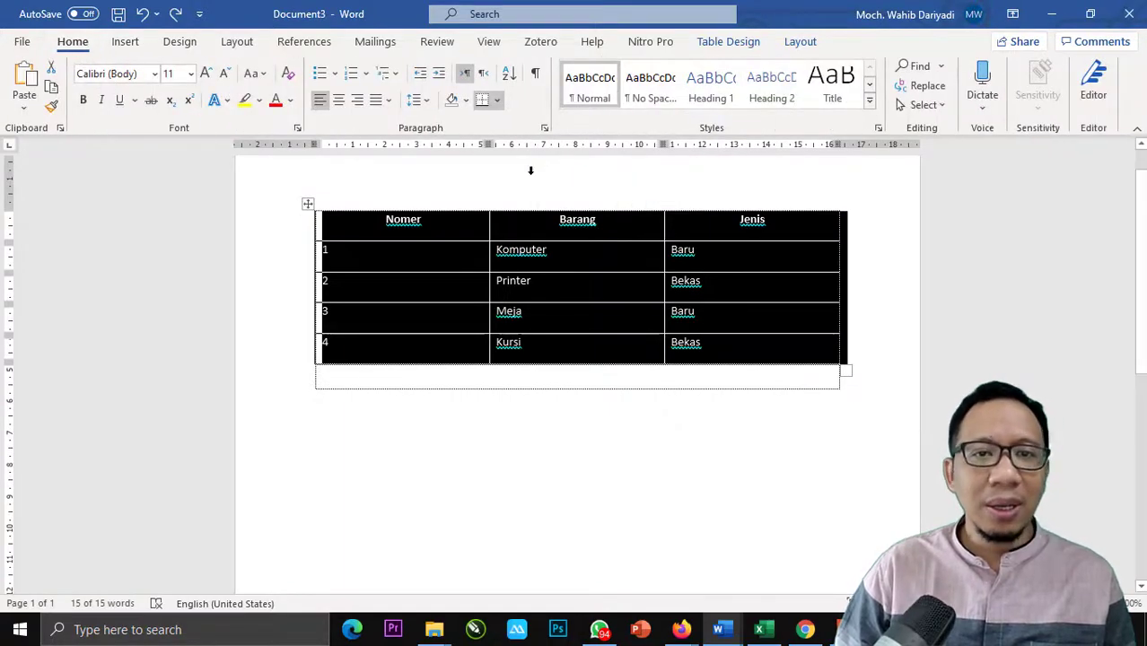
left_click(544, 130)
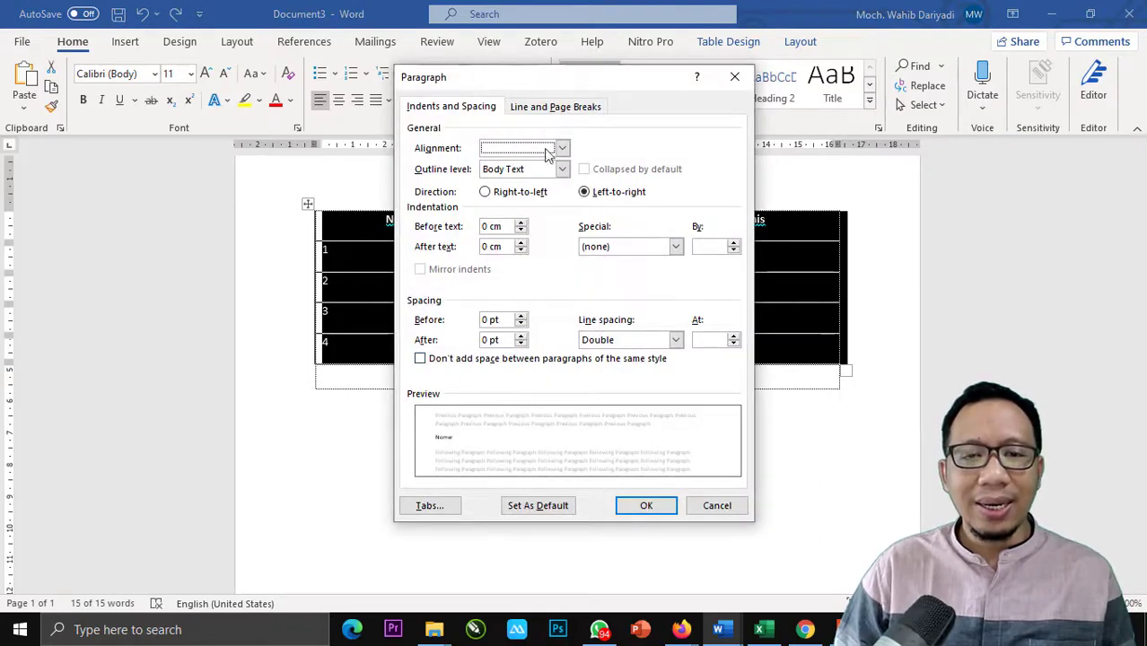
left_click_drag(553, 87, 792, 73)
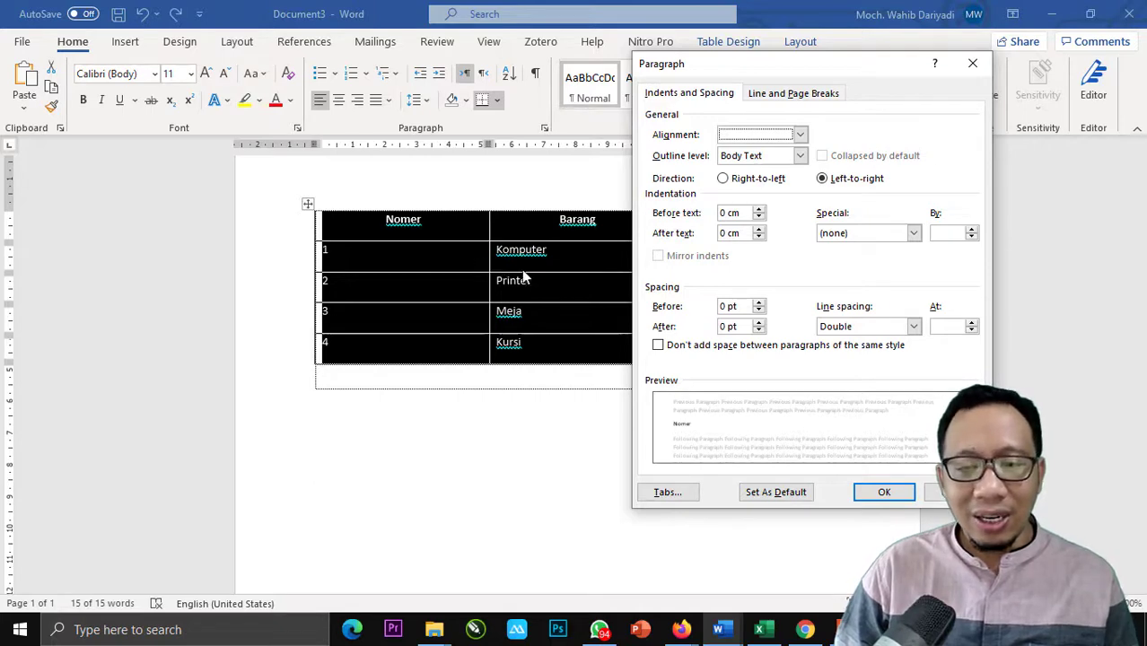
left_click(725, 306)
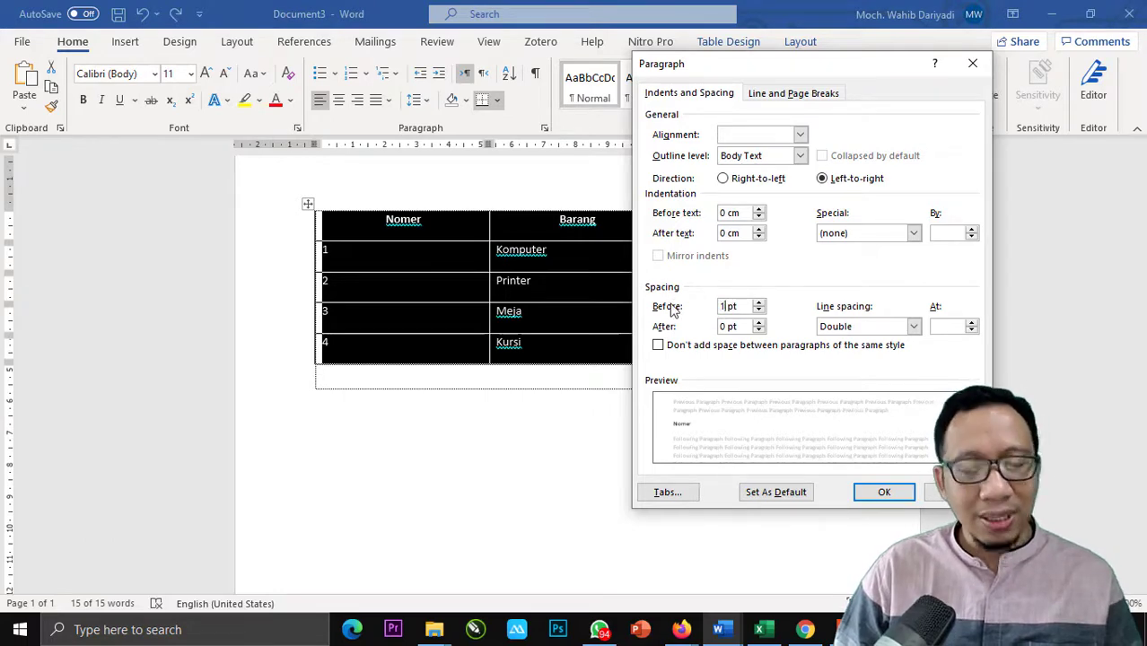
key("BackSpace")
type("12")
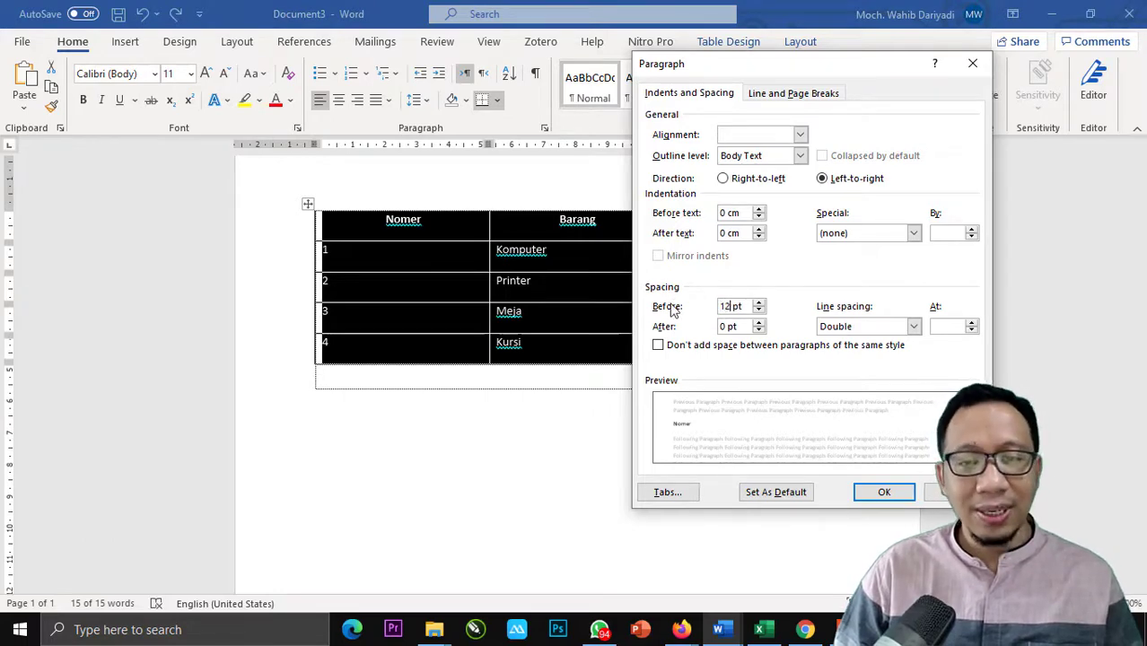
left_click(885, 493)
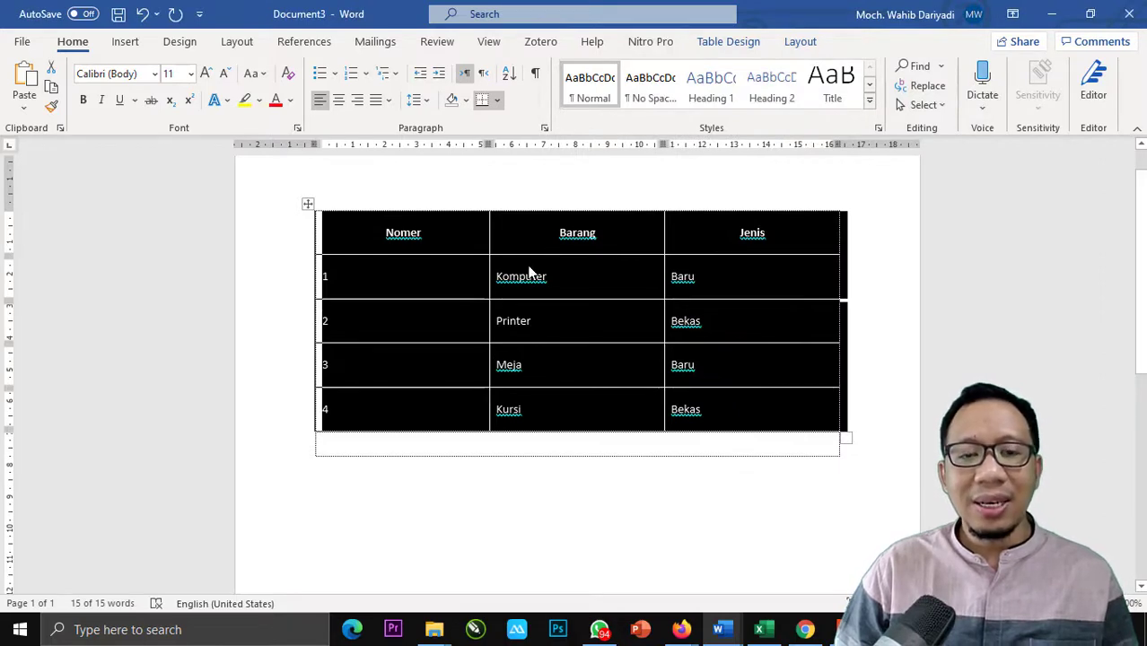
left_click(529, 291)
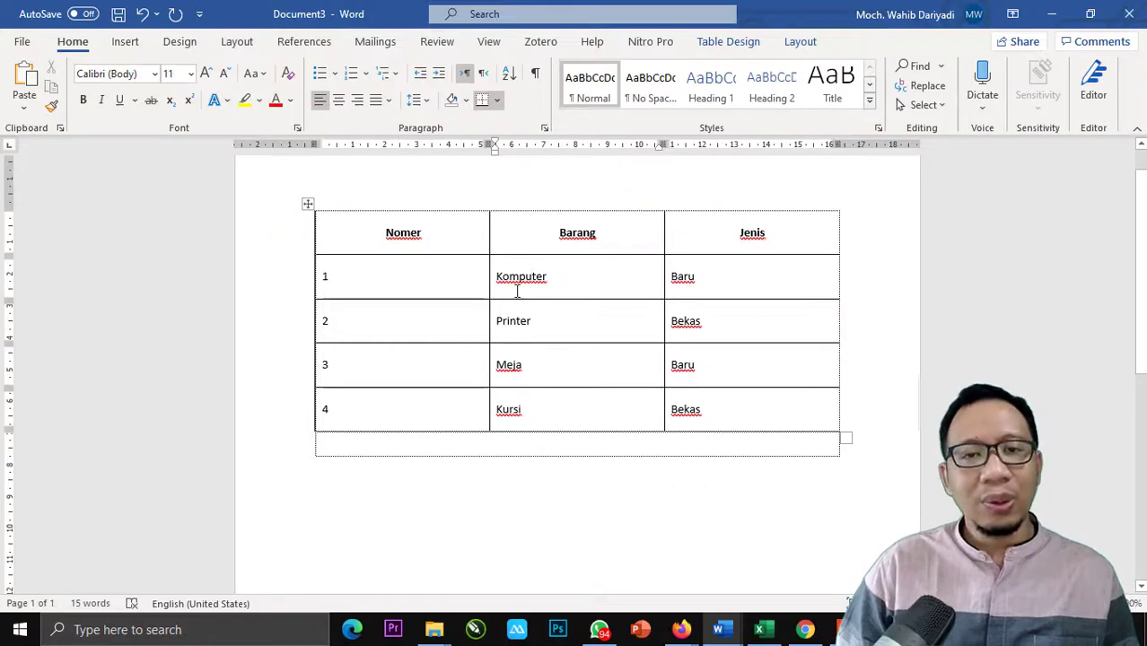
Set the paragraph spacing before the text in the whole table to 10 pt
left_click(308, 205)
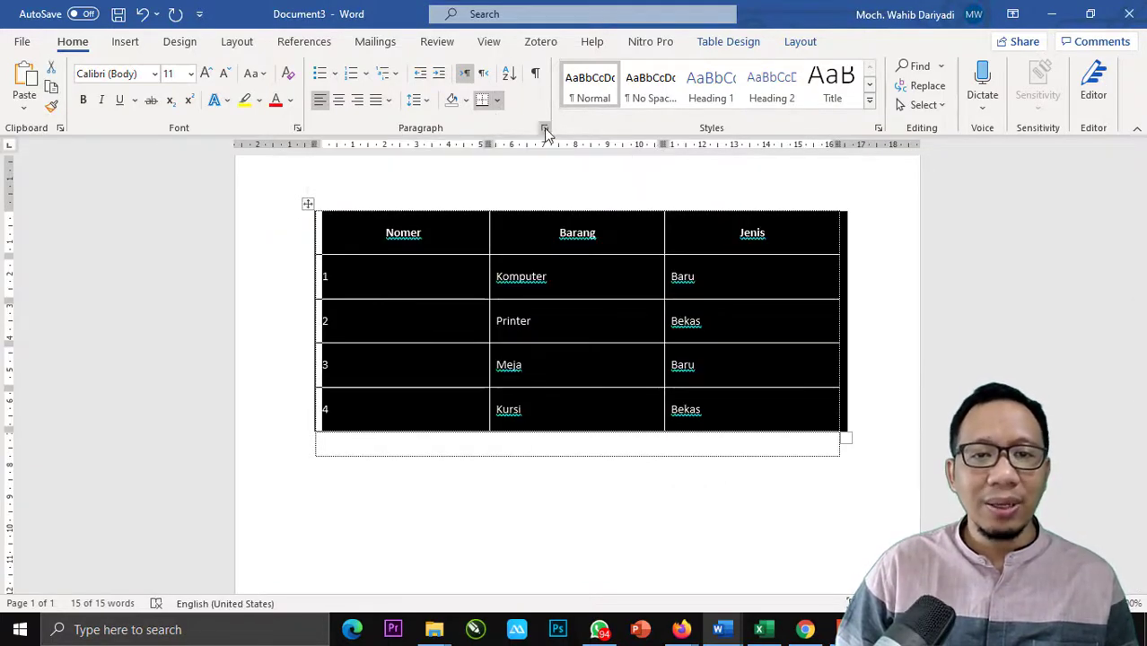
left_click(543, 128)
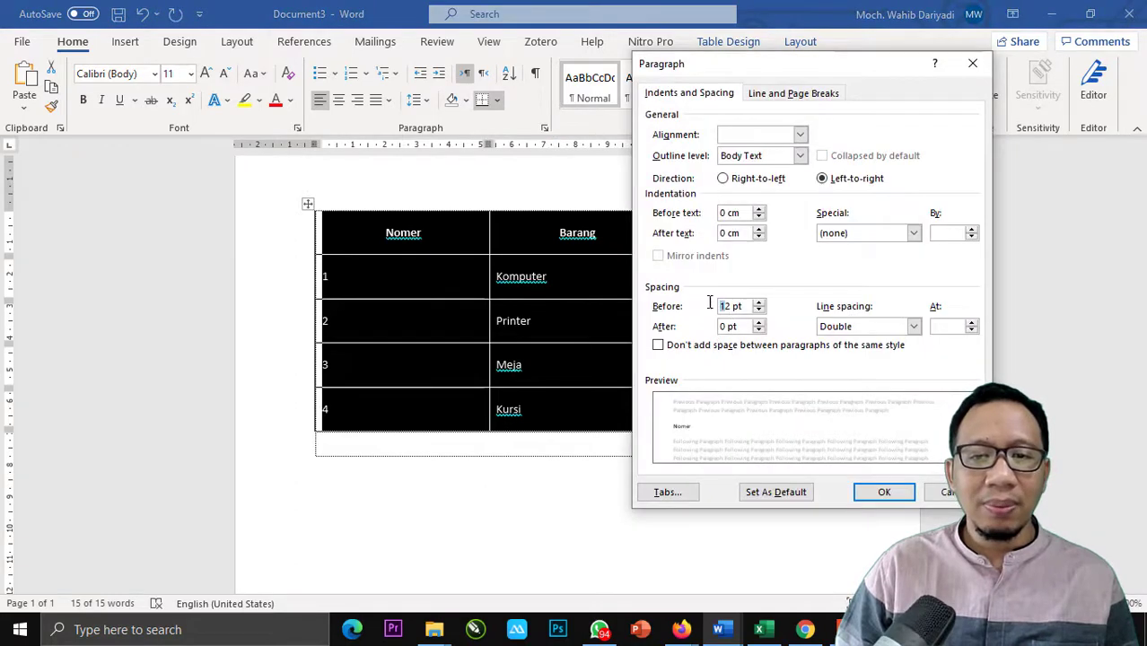
double_click(729, 306)
type("10")
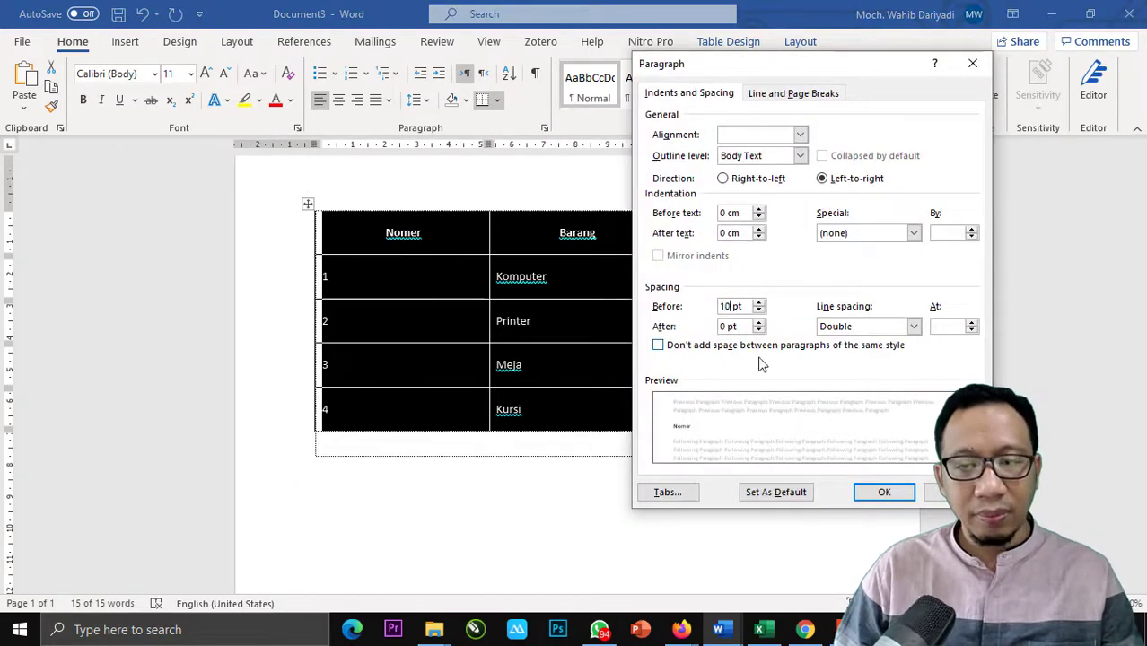
left_click(886, 490)
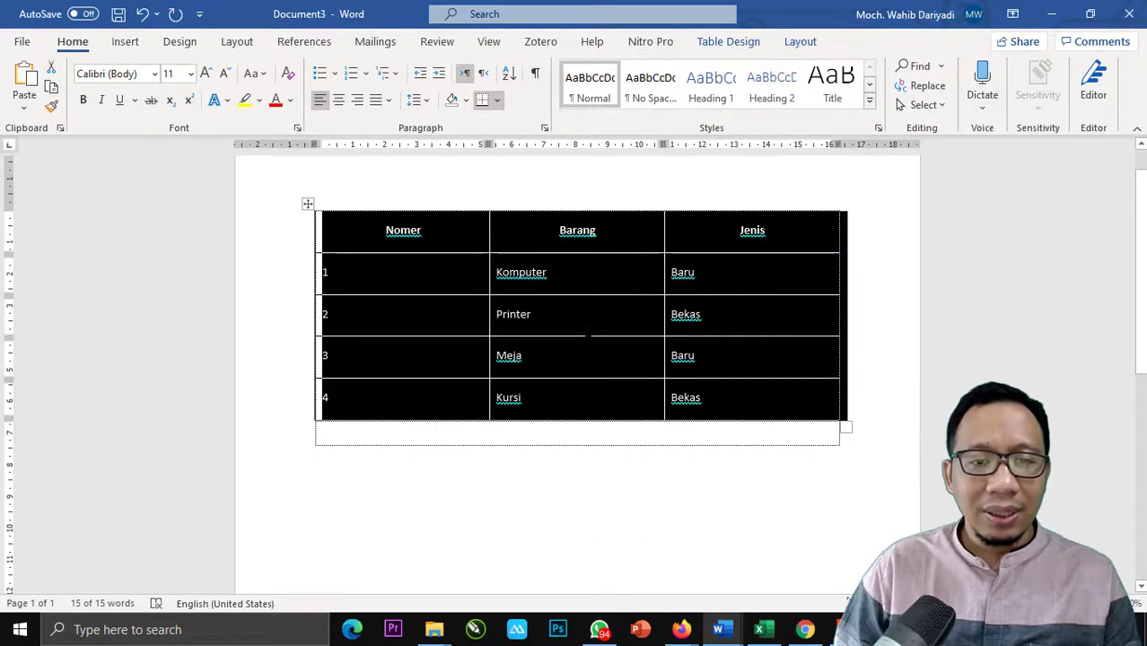
left_click(592, 329)
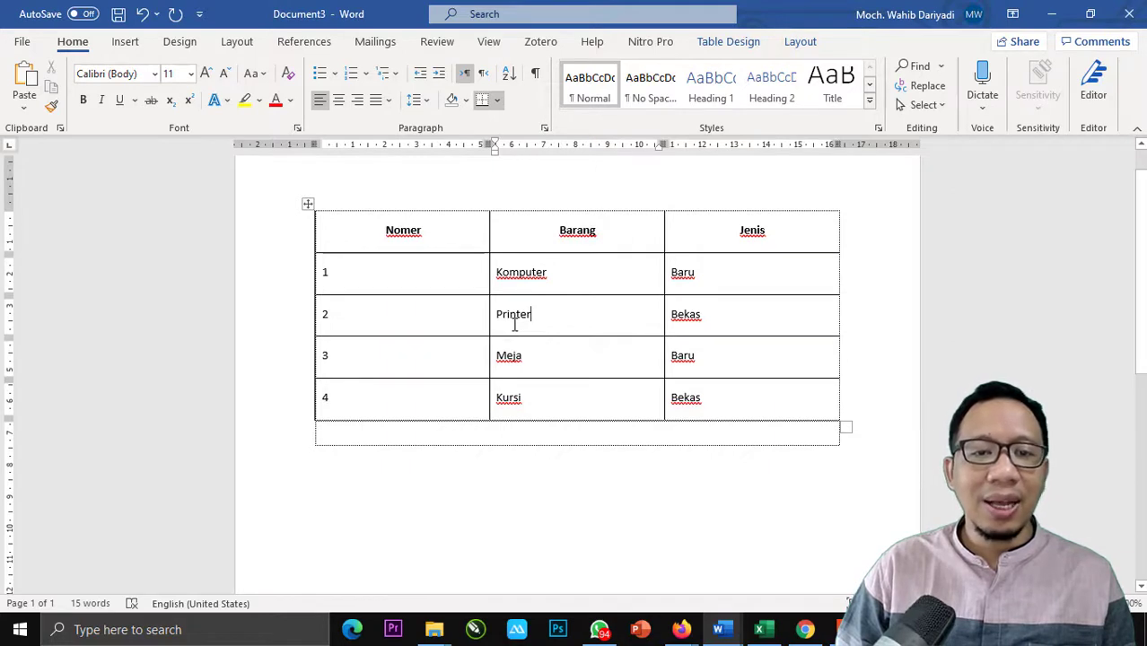
left_click(417, 101)
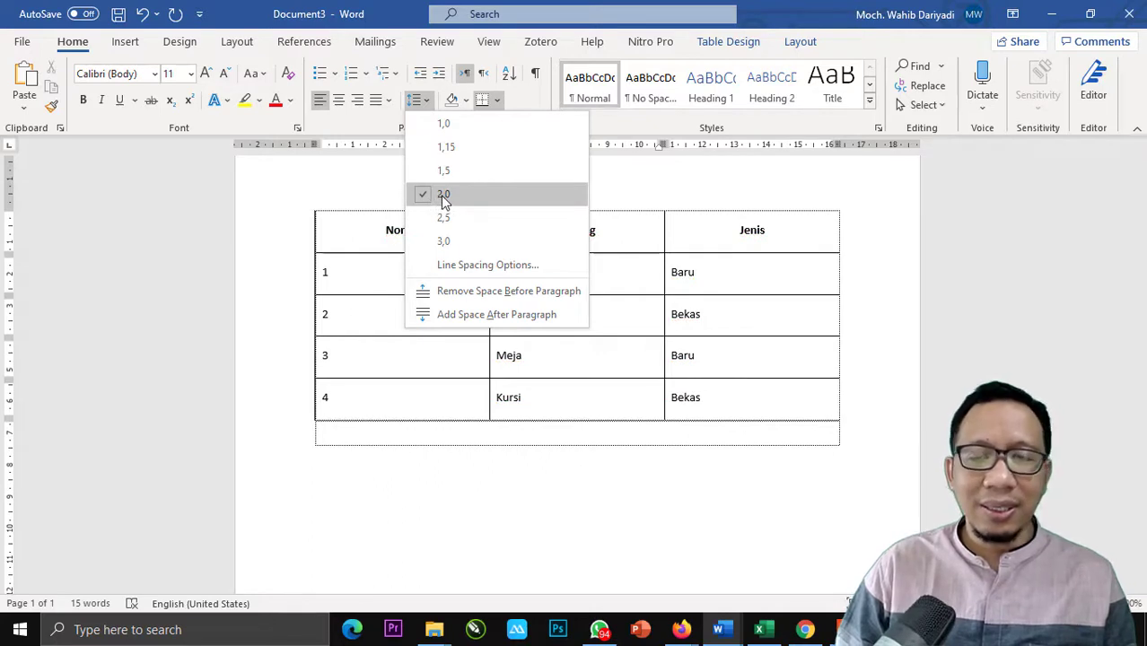
left_click(622, 271)
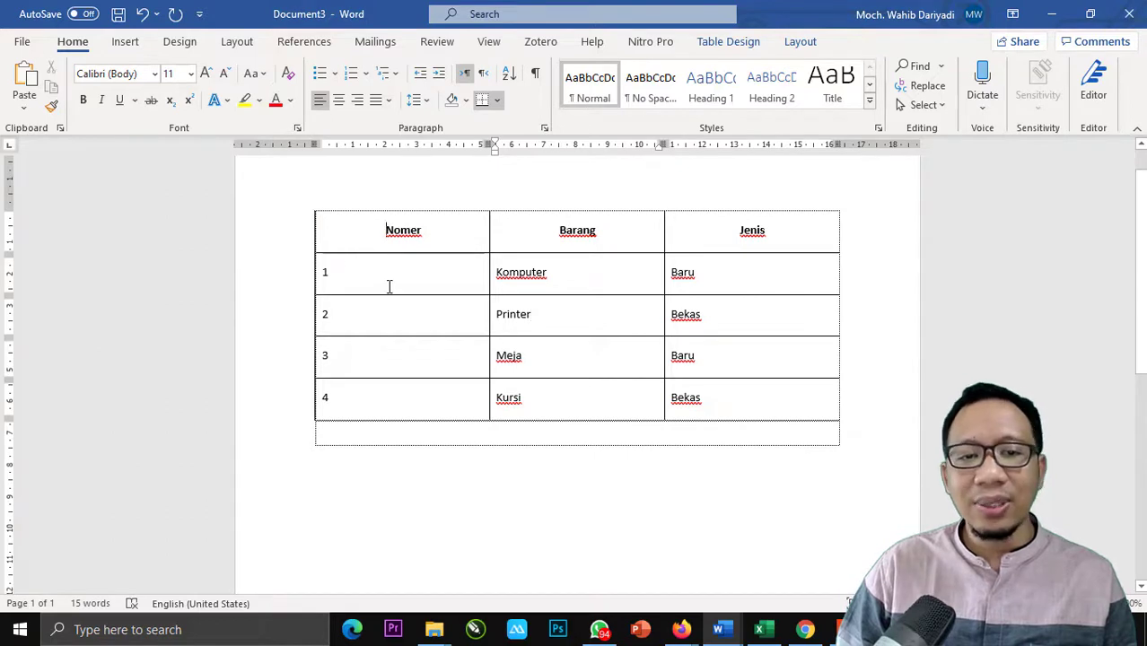
Center the text of the Nomer and Jenis columns
left_click(389, 216)
left_click(339, 100)
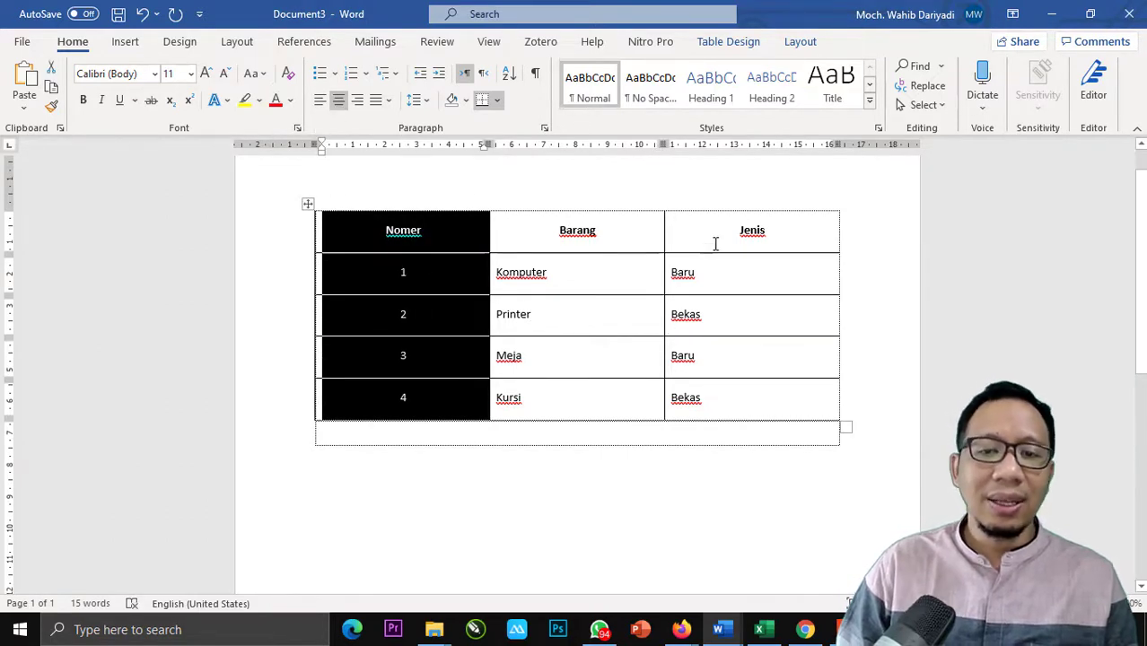
left_click_drag(717, 244, 722, 400)
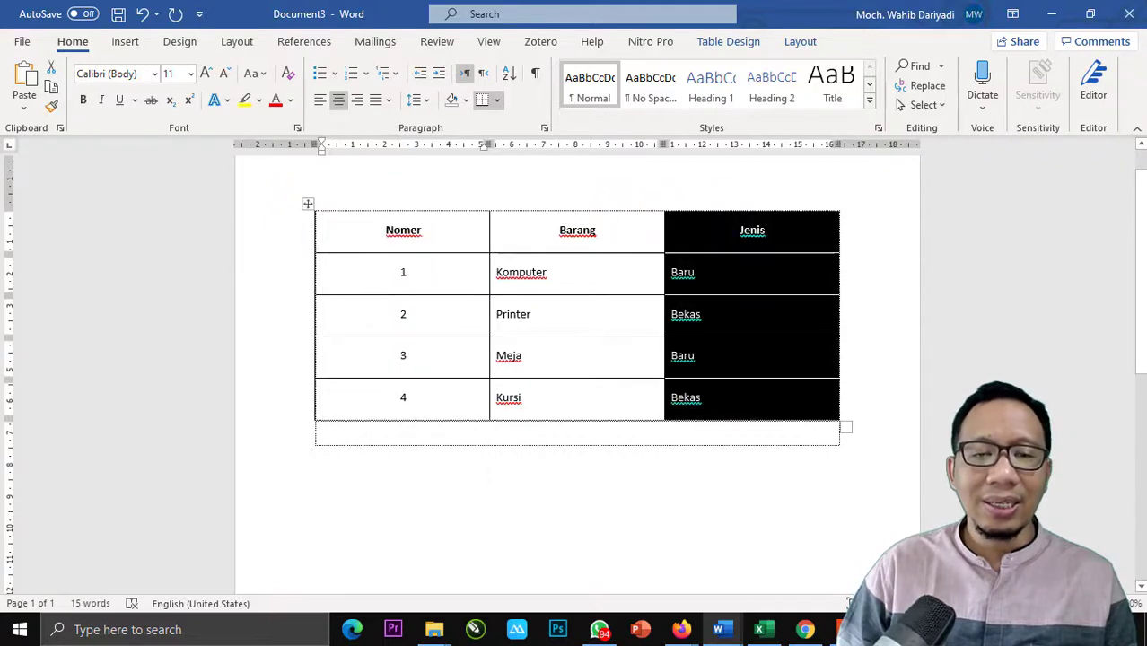
left_click(338, 100)
left_click(736, 399)
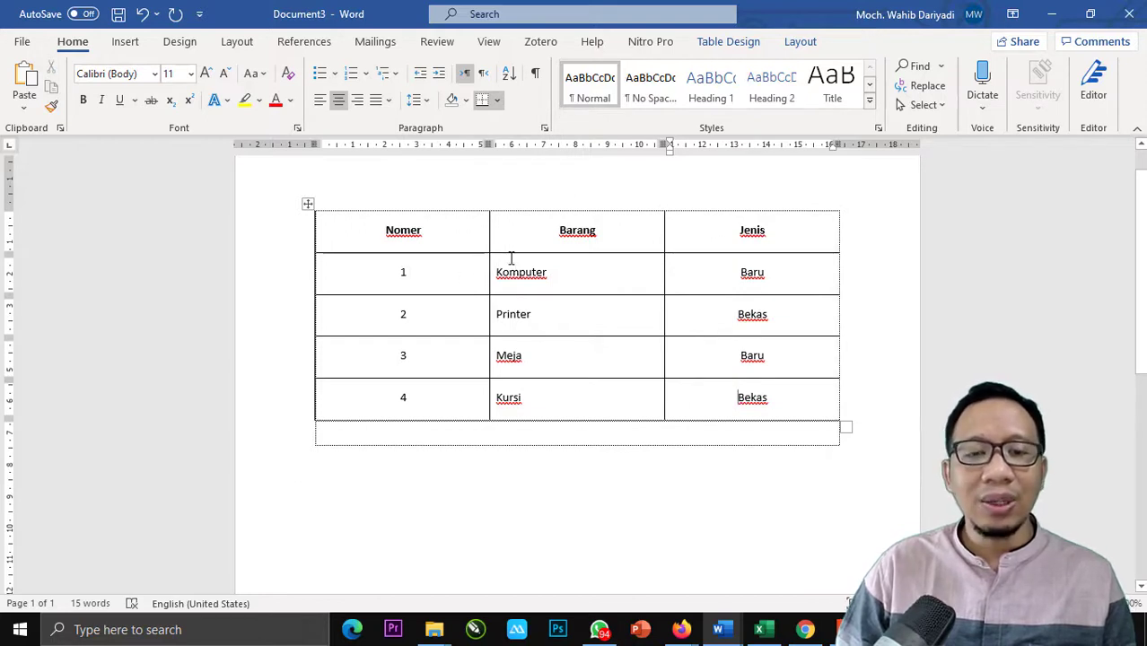
left_click(524, 285)
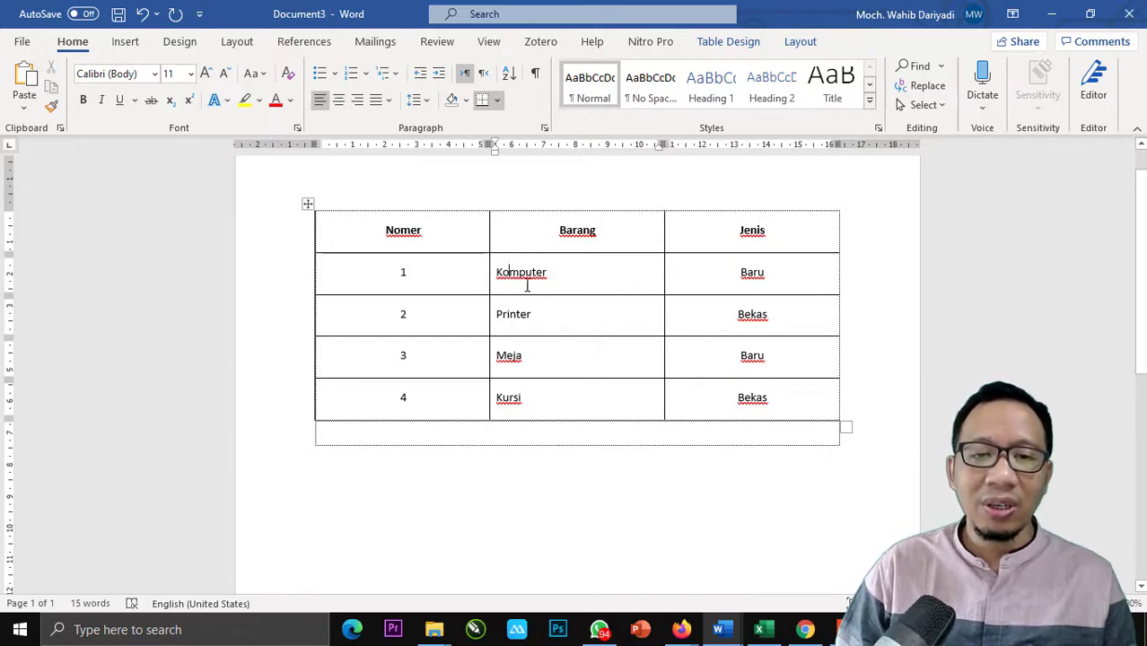
left_click(532, 293)
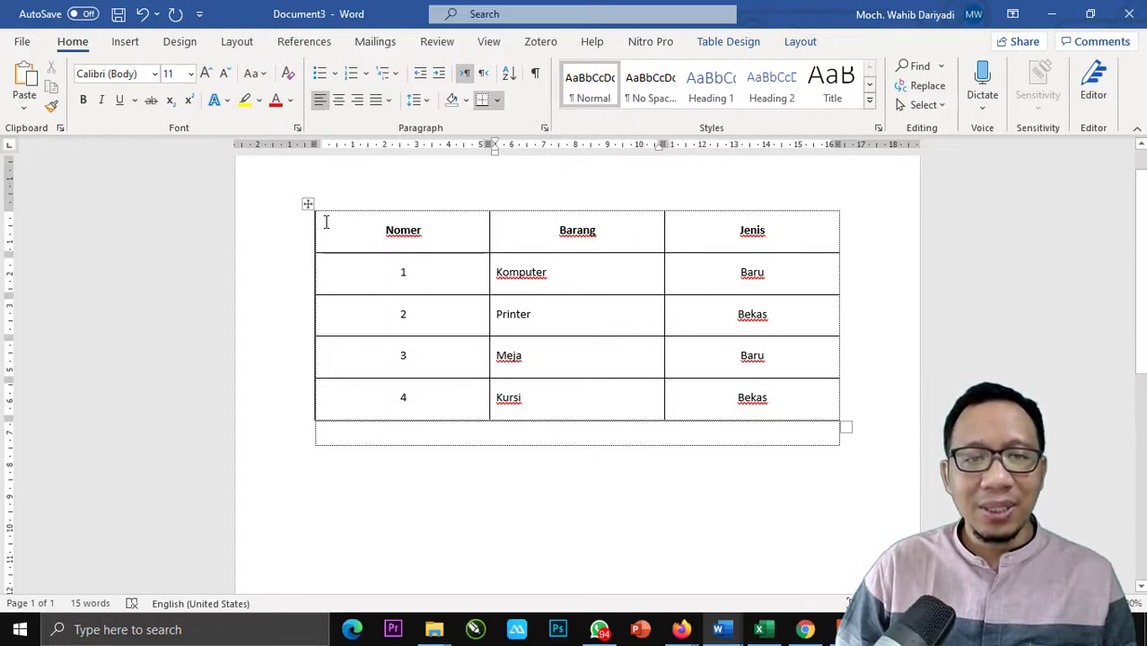
Set the line spacing of the whole table to 1,0
left_click(301, 202)
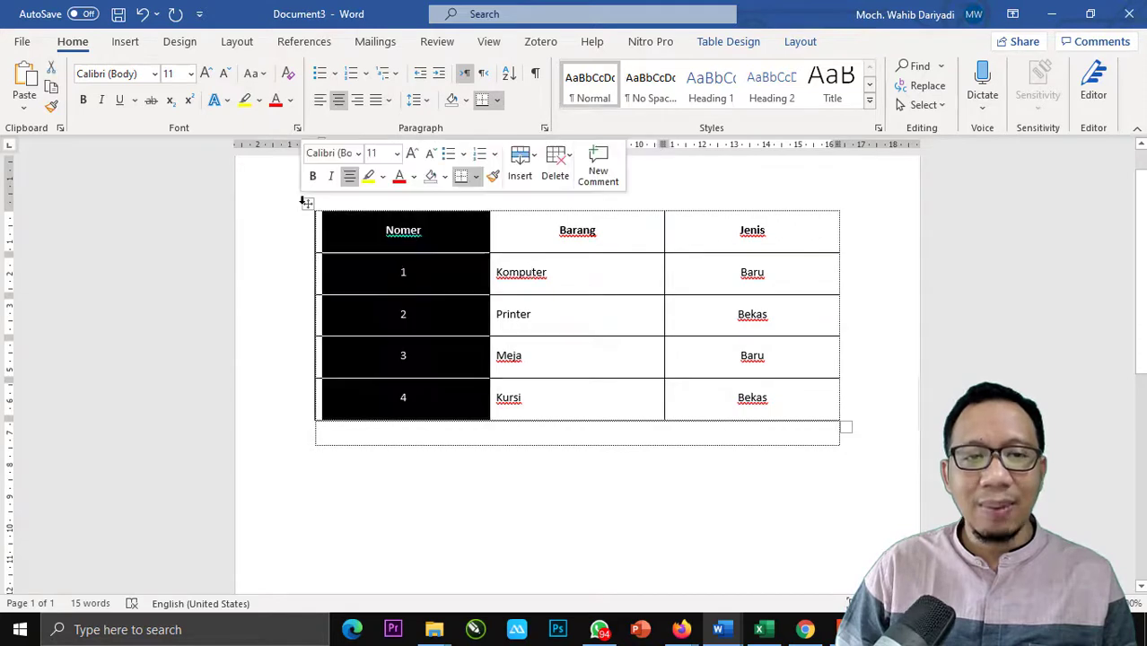
left_click(397, 229)
left_click(309, 205)
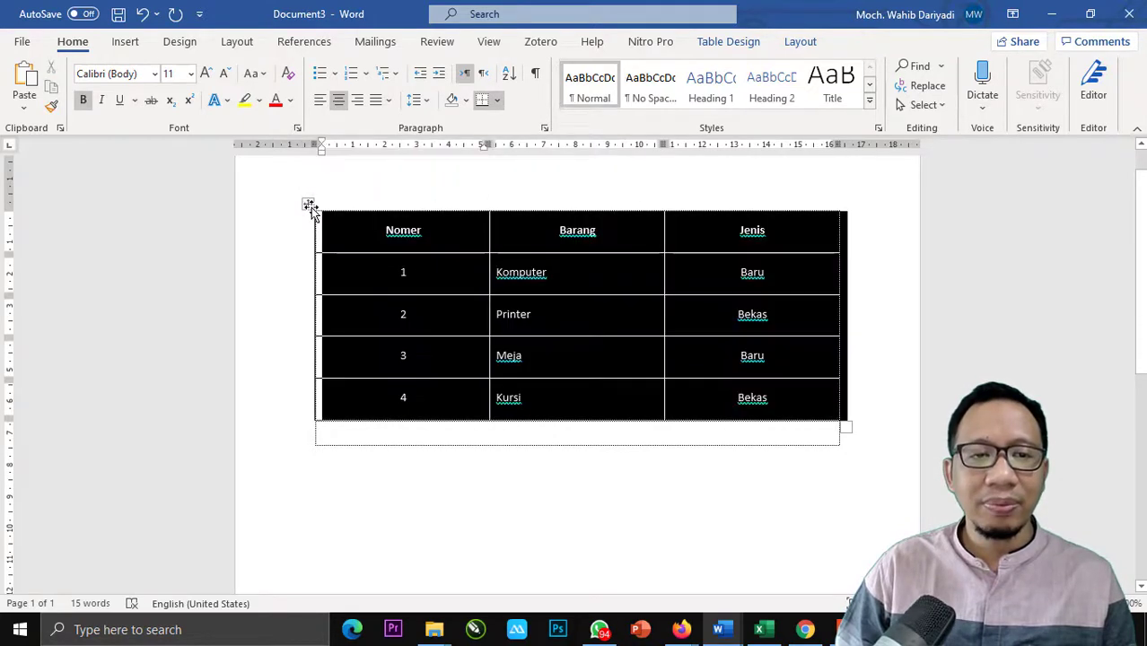
left_click(421, 101)
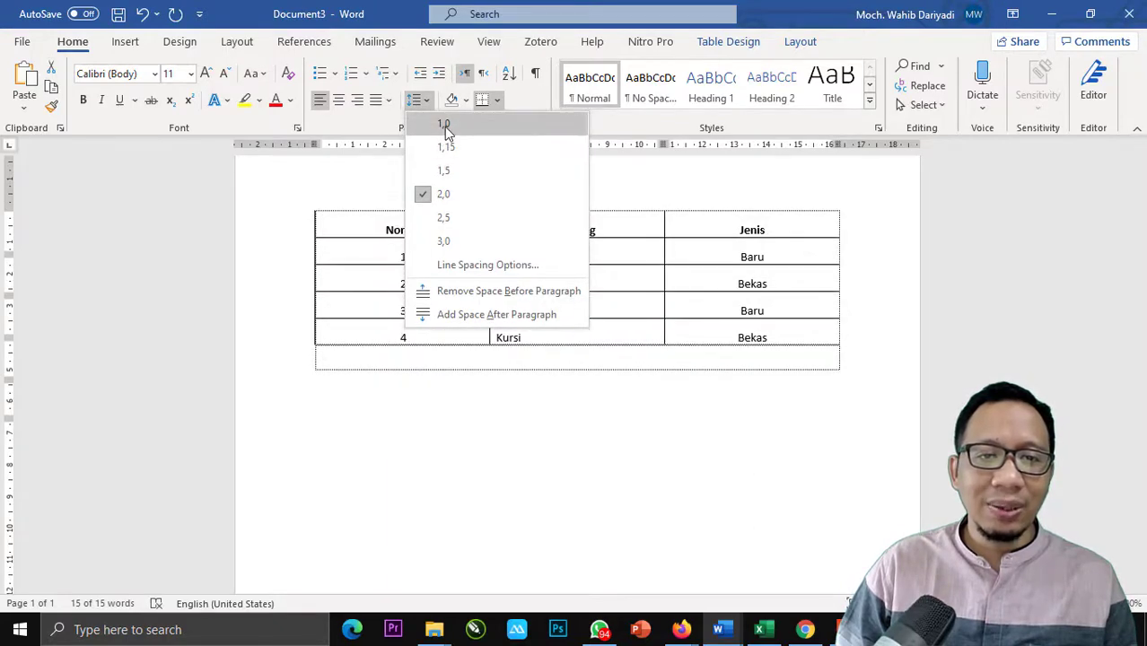
left_click(446, 128)
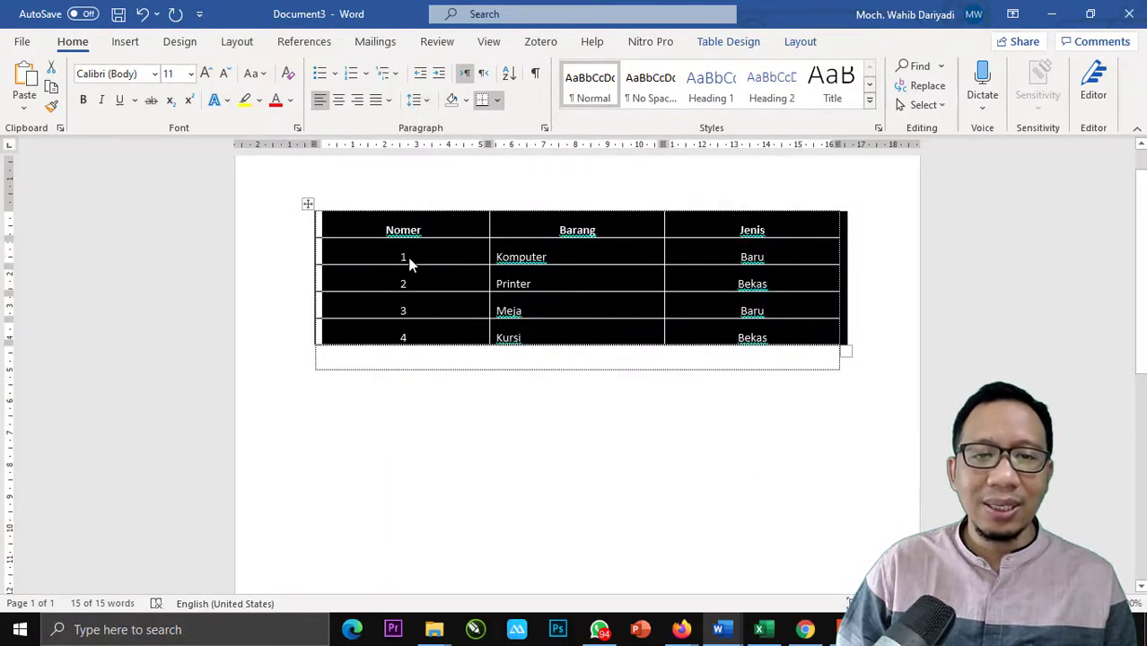
left_click(410, 262)
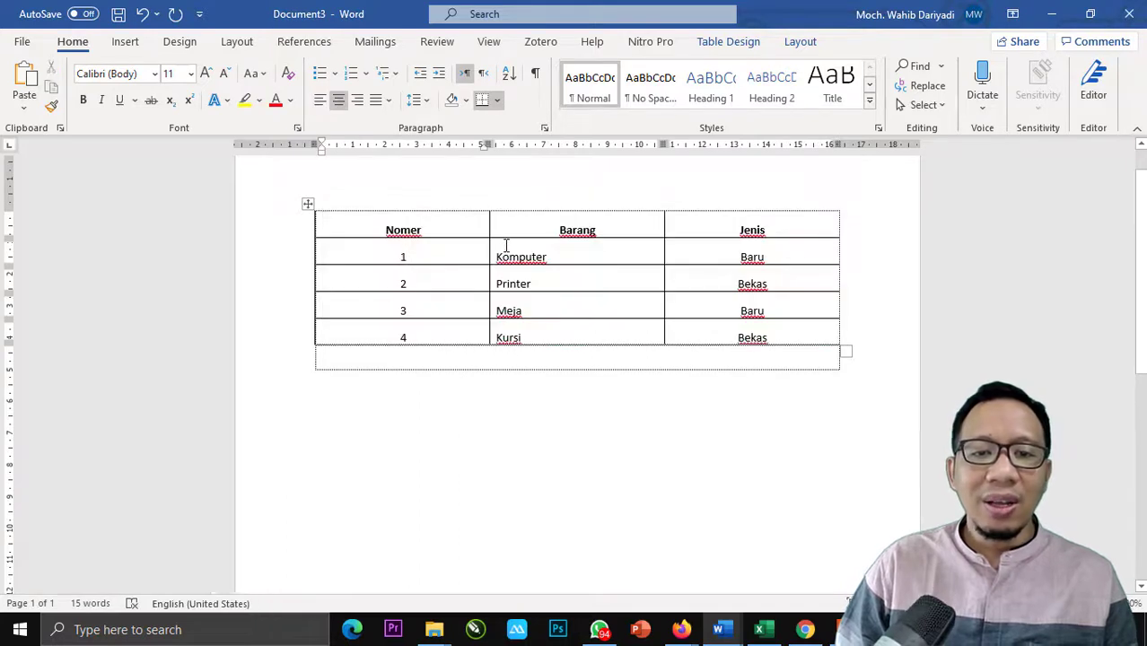
left_click(504, 251)
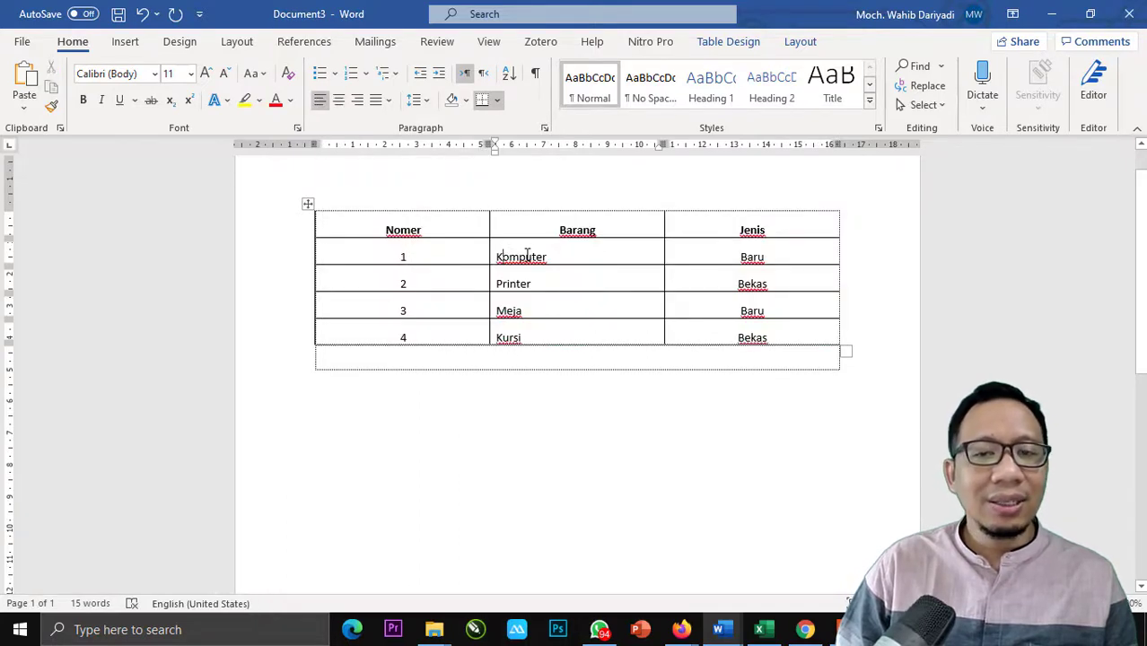
Set the paragraph spacing after the text in the whole table to 10 pt
left_click(308, 204)
left_click(544, 127)
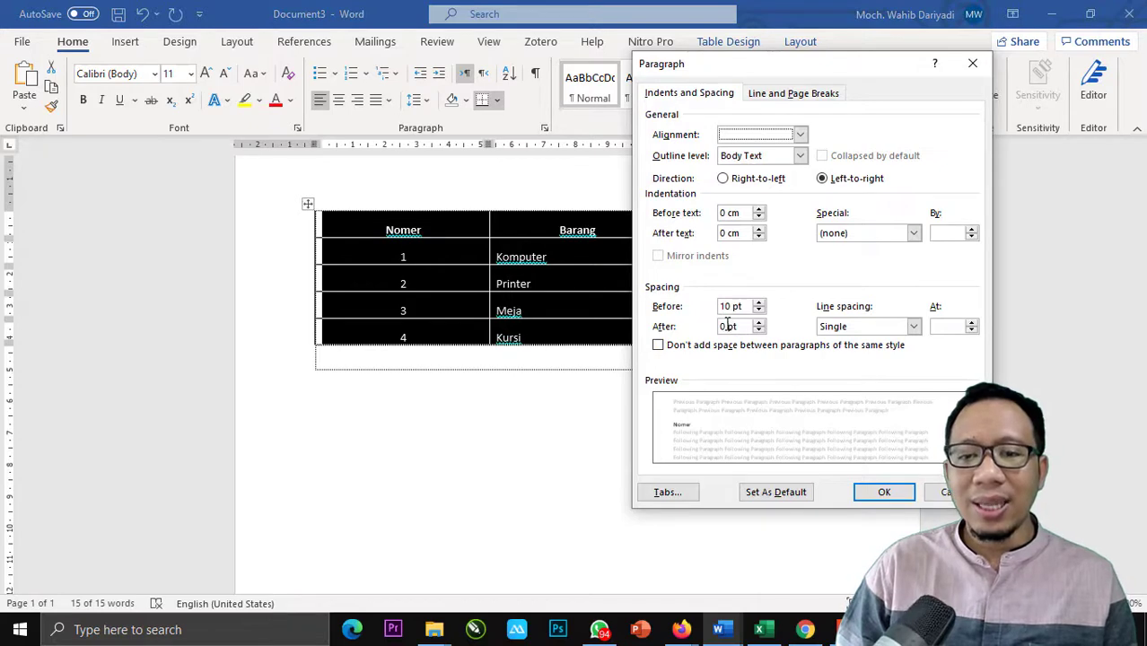
double_click(726, 326)
type("10")
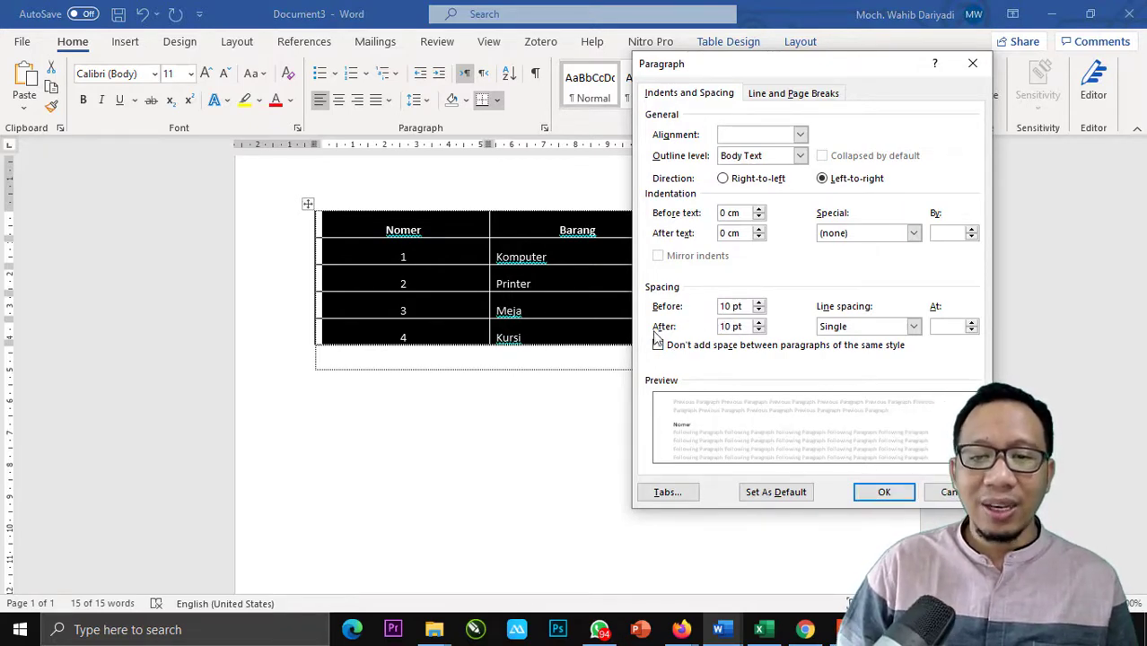
left_click(884, 492)
left_click(523, 292)
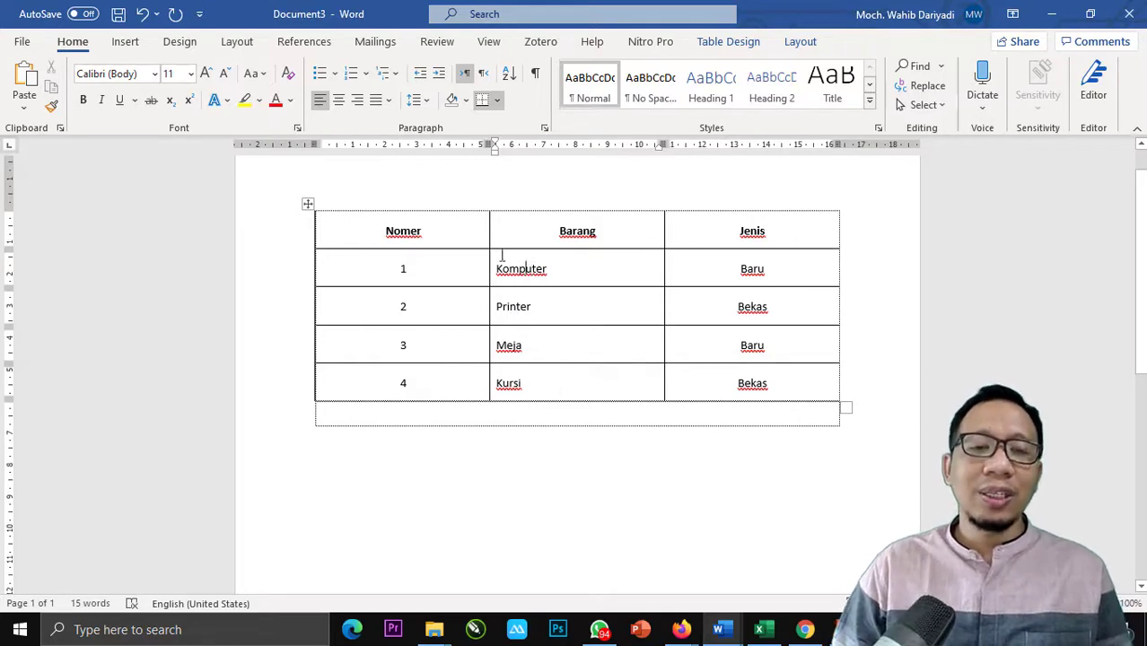
Narrow the Nomer column to about 2.2 cm by moving its border with the Barang column
left_click_drag(471, 237, 383, 258)
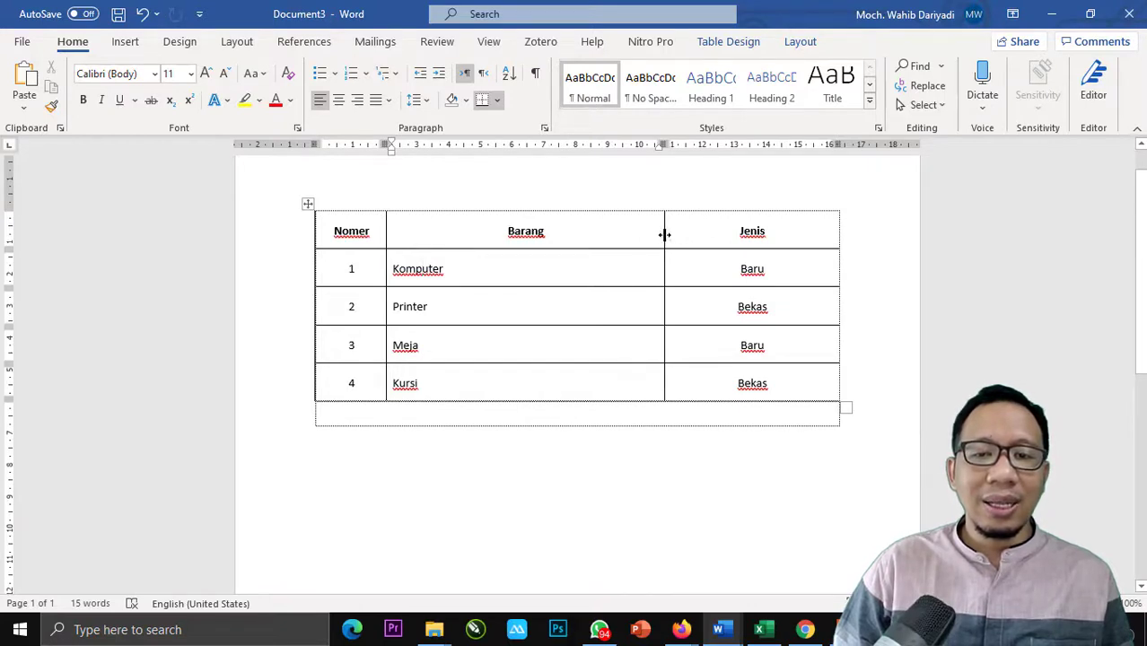
Try narrowing the Barang and Jenis columns close to their text and undo both width changes
left_click_drag(664, 236, 456, 267)
left_click_drag(837, 233, 537, 259)
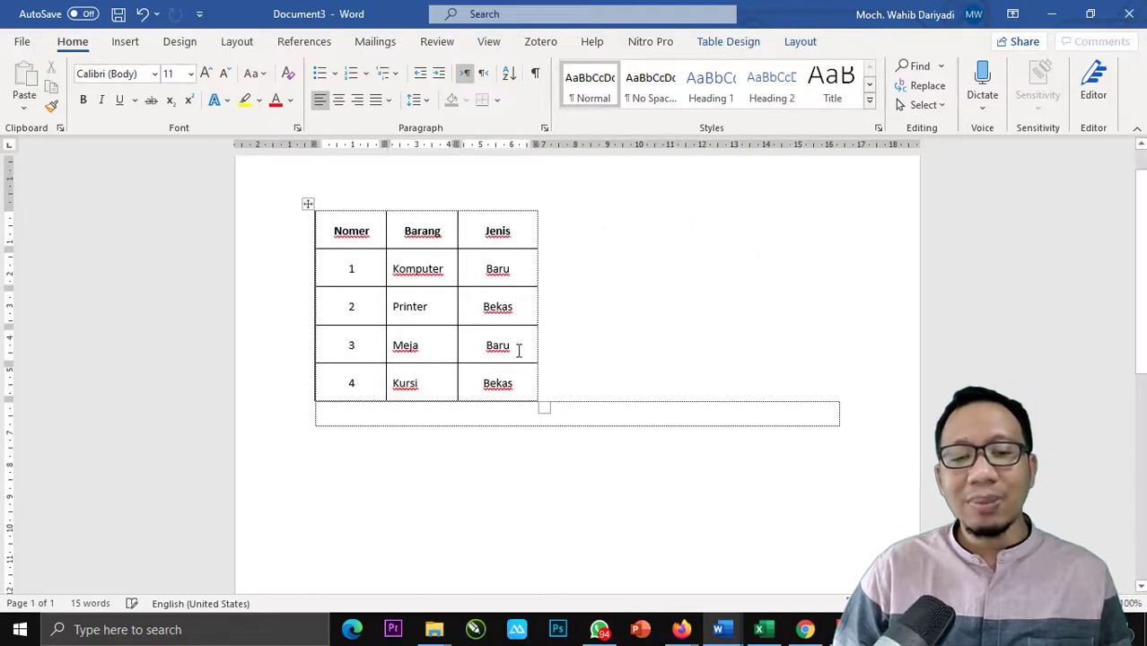
key("ctrl+z")
key("ctrl+z")
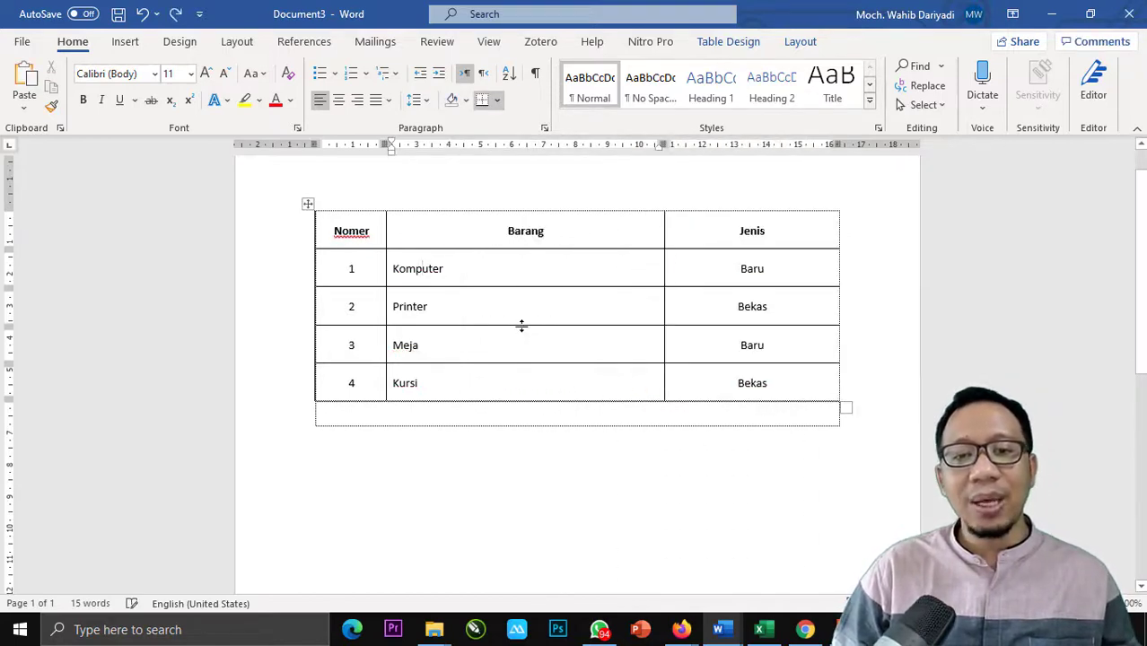
Shrink the columns of the whole table to their text with AutoFit Contents
left_click(307, 206)
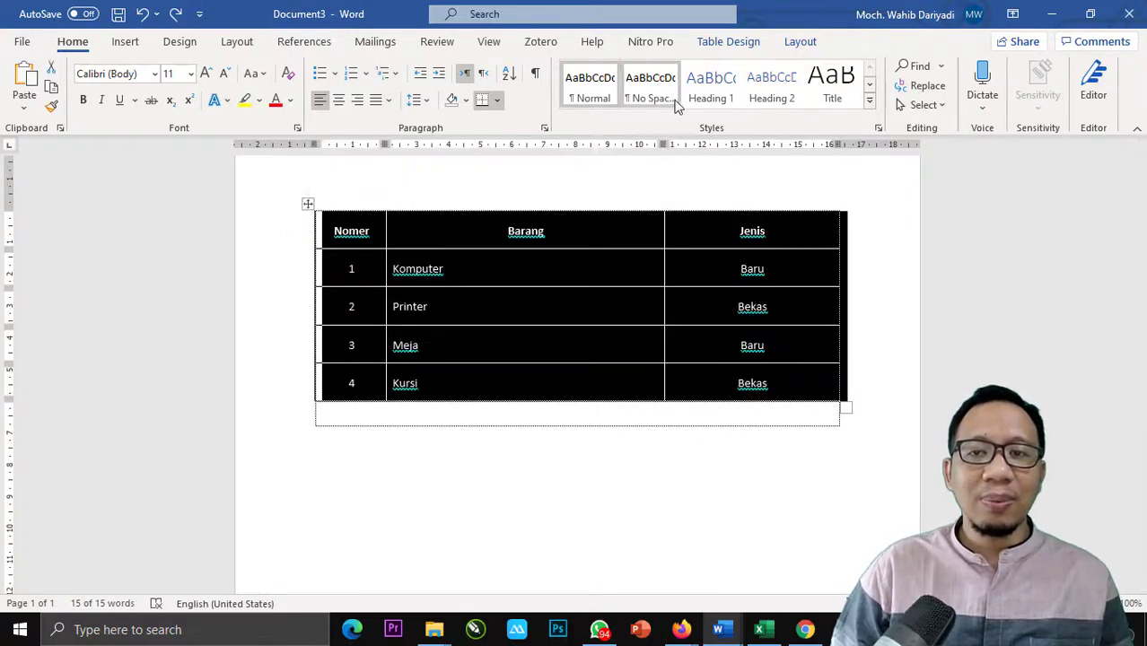
left_click(796, 43)
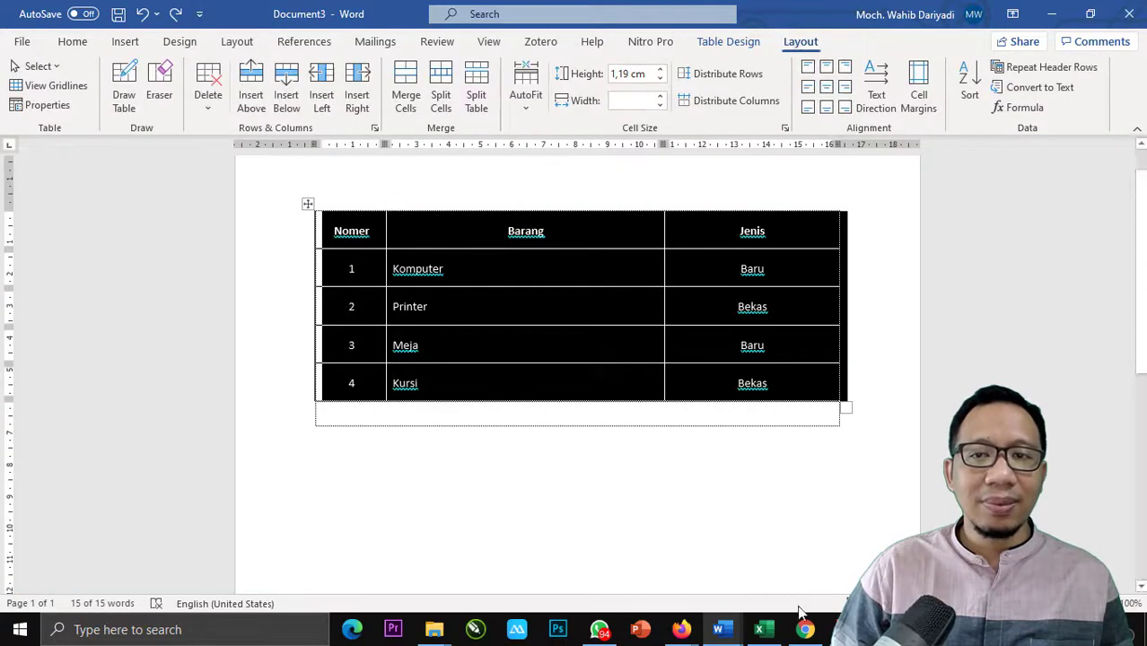
mouse_move(791, 633)
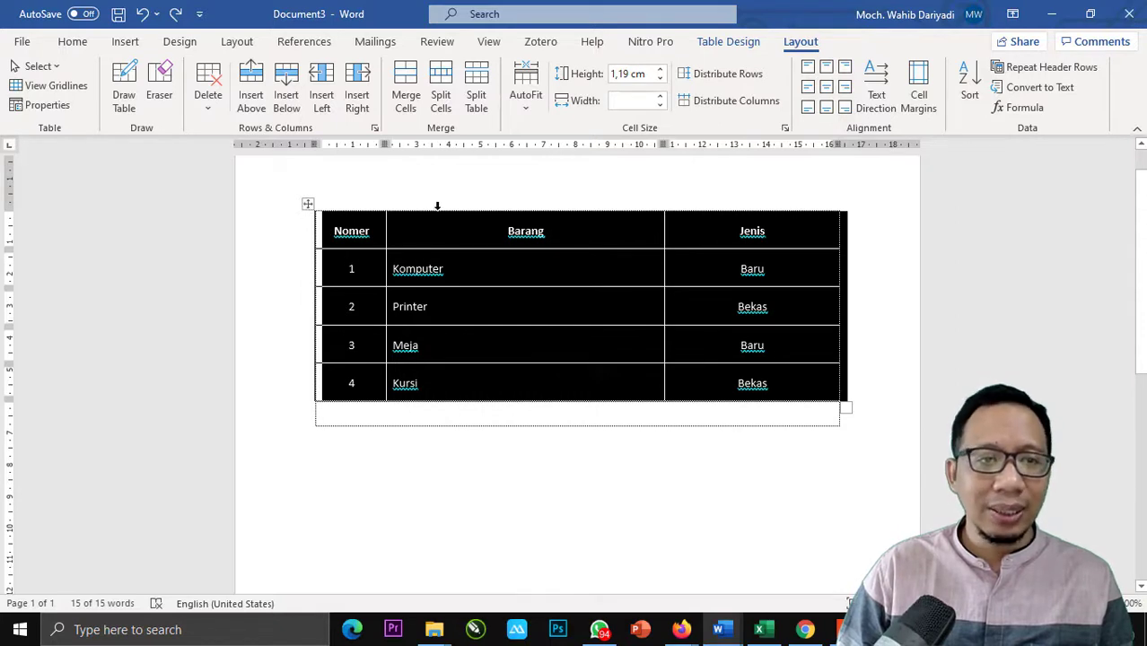
left_click(527, 108)
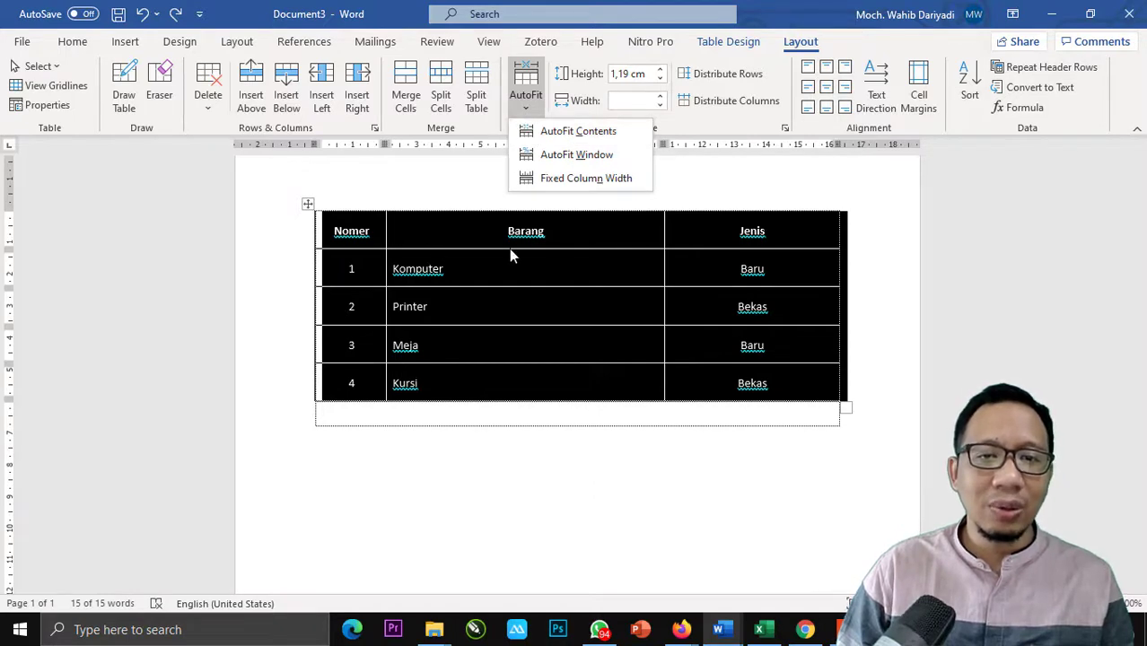
left_click(577, 134)
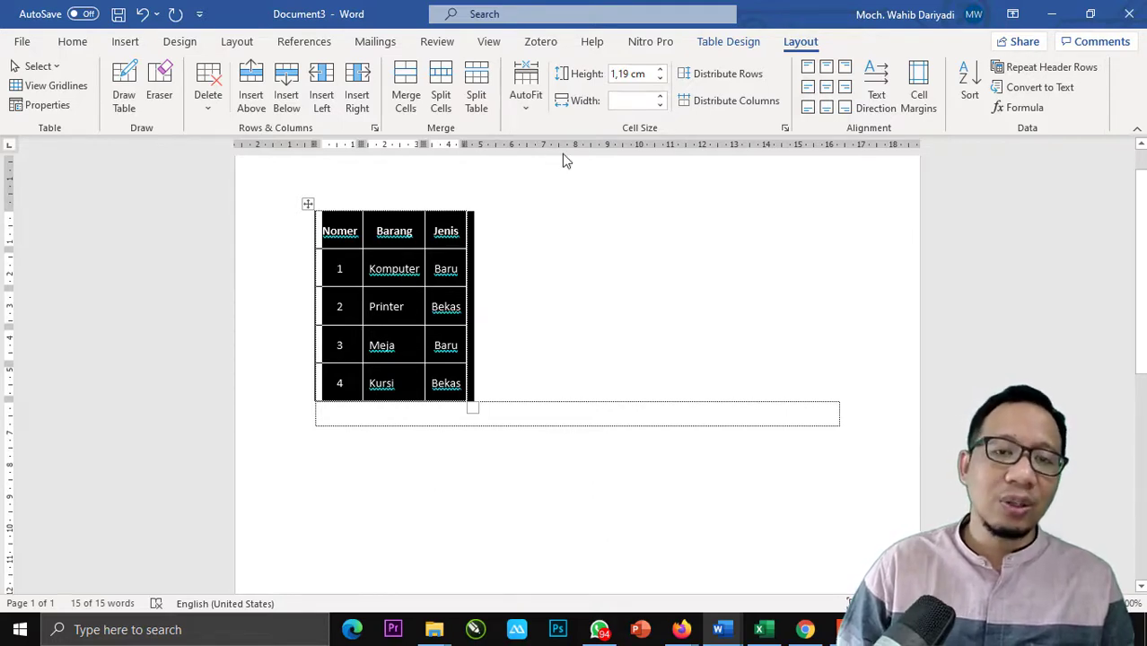
Stretch the whole table to the page width with AutoFit Window and apply Fixed Column Width
left_click(526, 94)
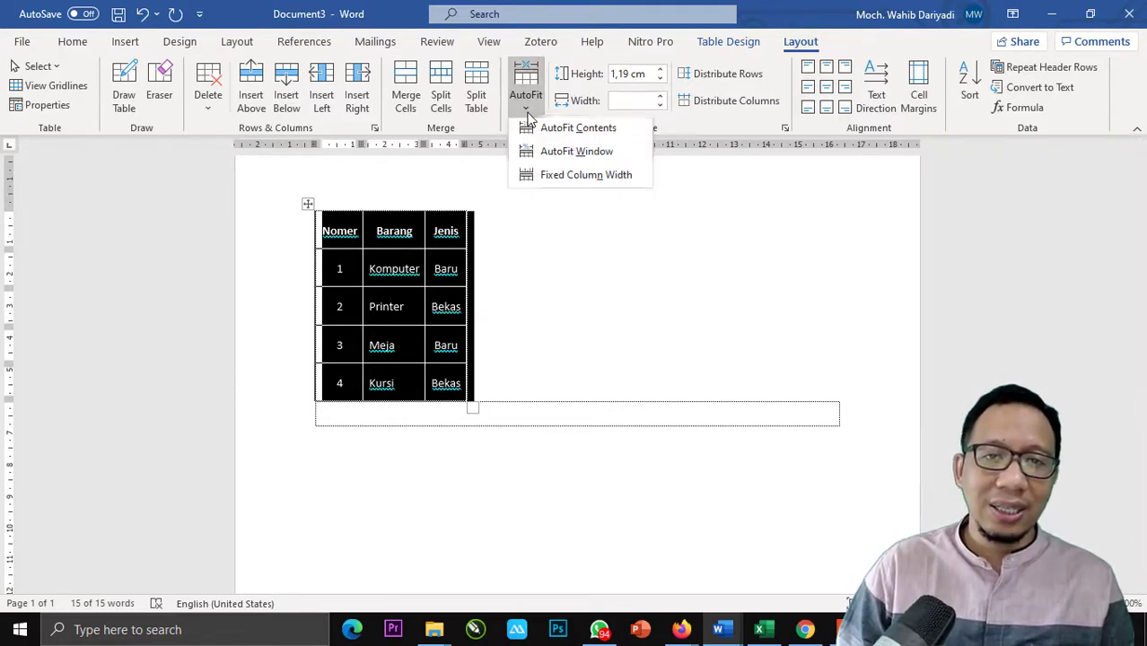
left_click(573, 156)
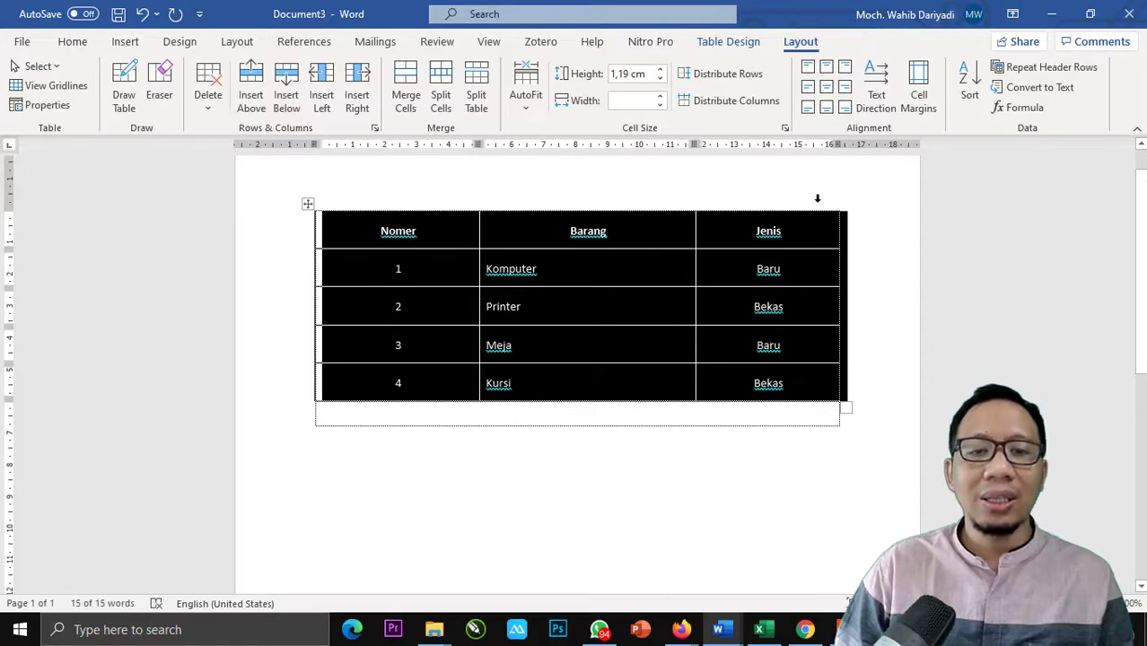
left_click(522, 108)
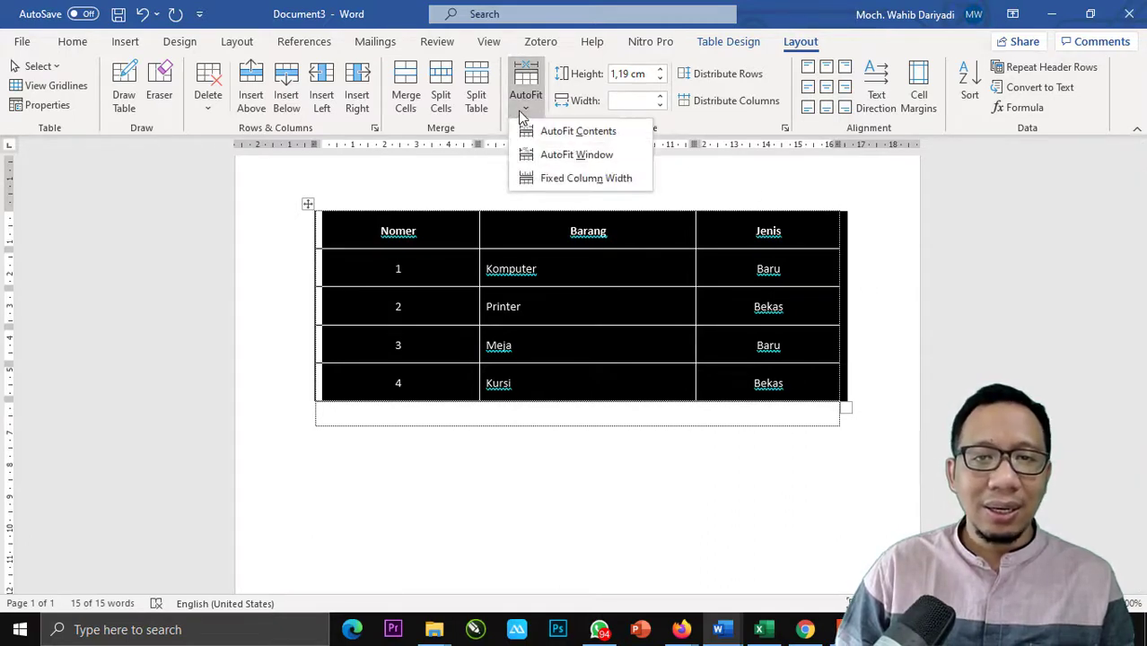
left_click(591, 183)
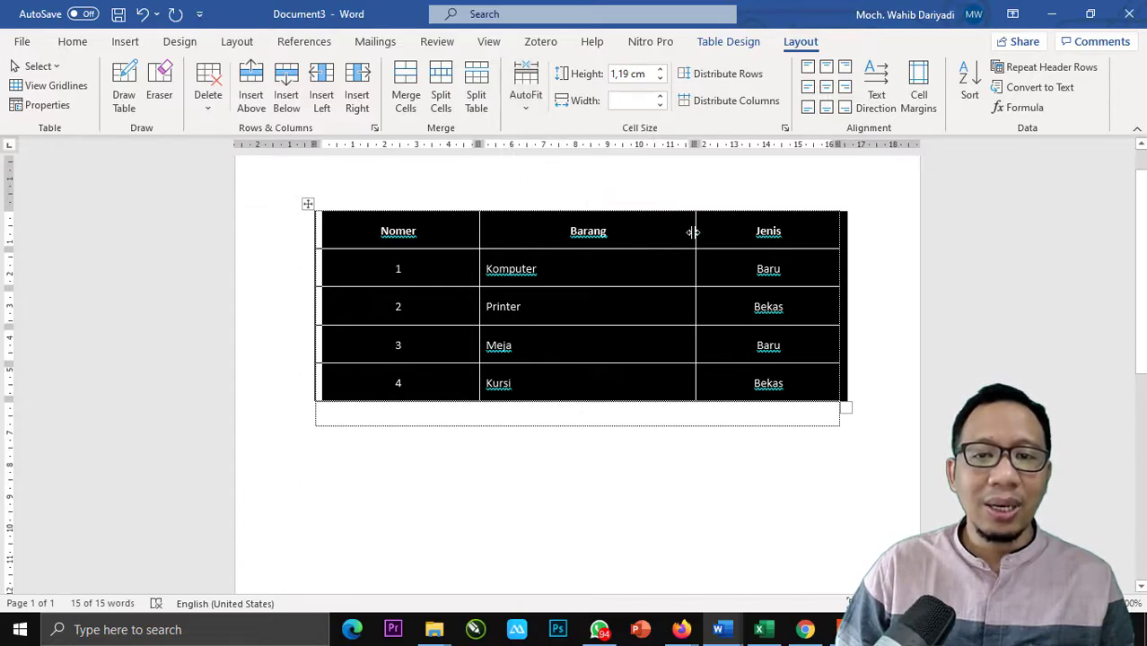
Narrow the Nomer column to about 2.5 cm and widen the Barang column to about 10 cm by moving their borders
left_click_drag(693, 232, 625, 231)
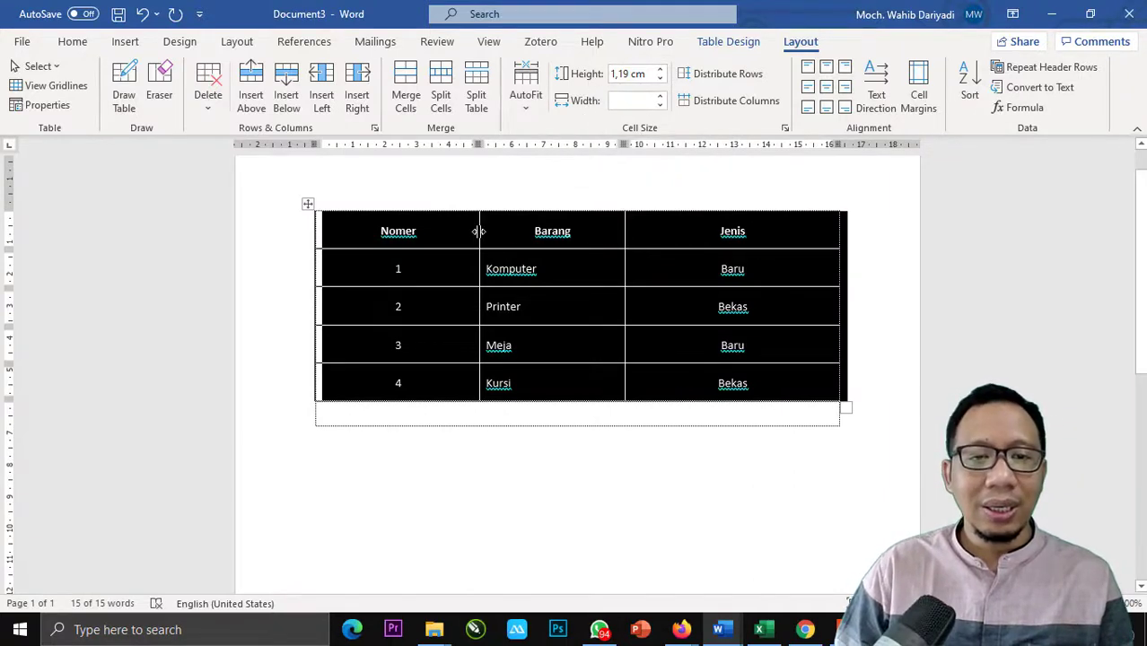
left_click_drag(470, 234, 394, 256)
left_click(308, 204)
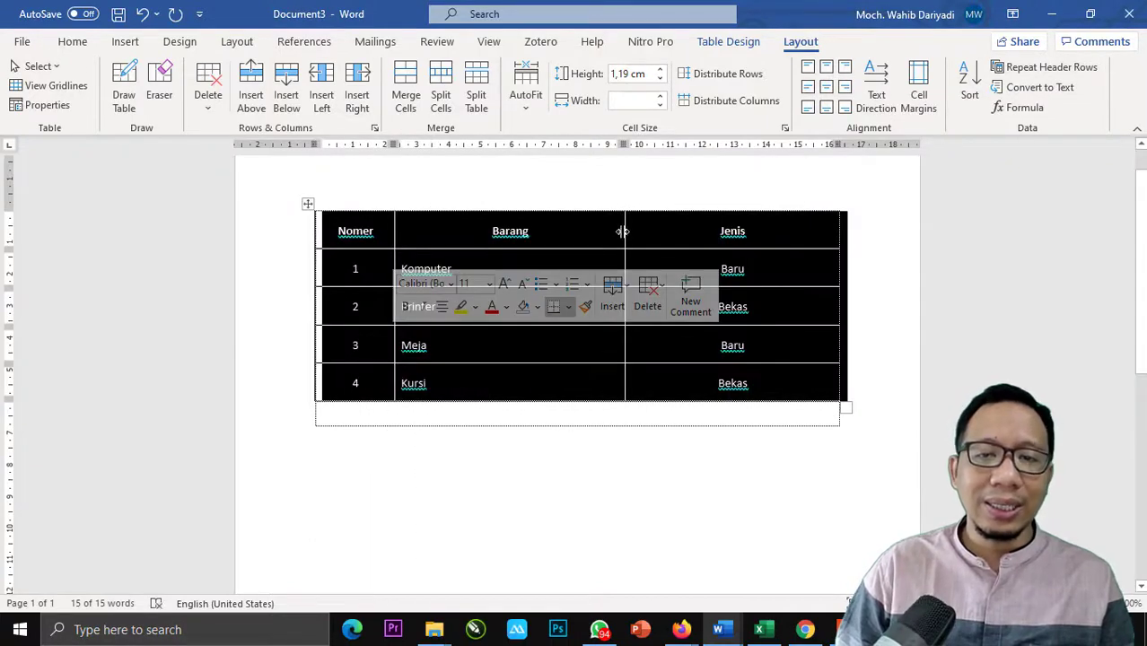
left_click_drag(619, 231, 723, 227)
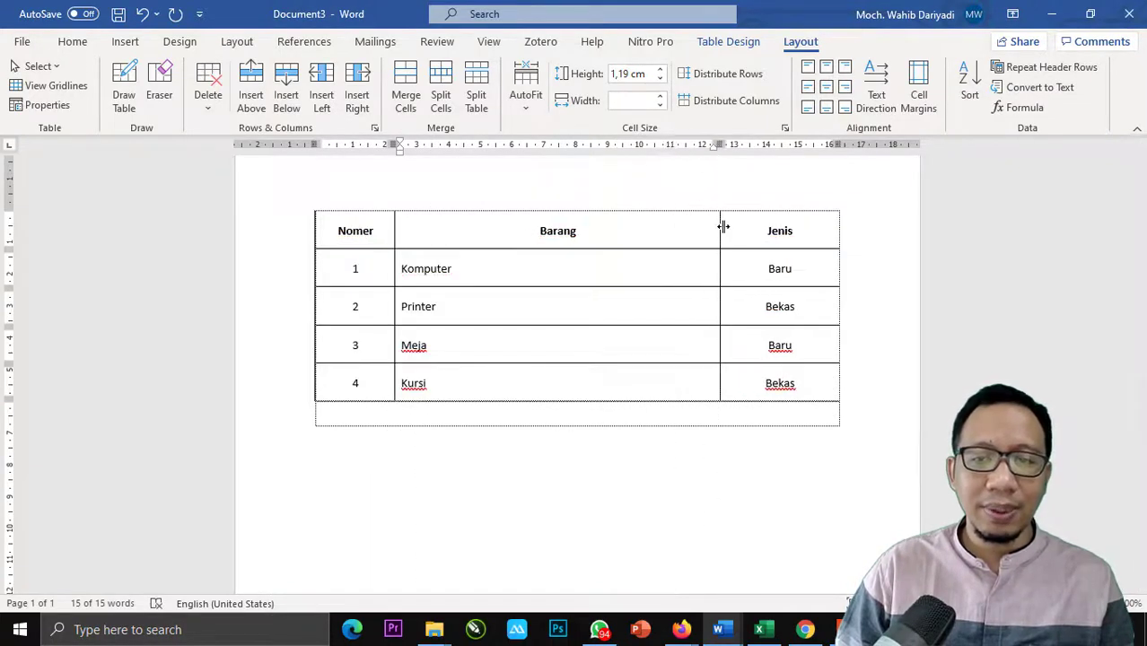
Set the line spacing of the empty paragraph below the table to Double
left_click(836, 422)
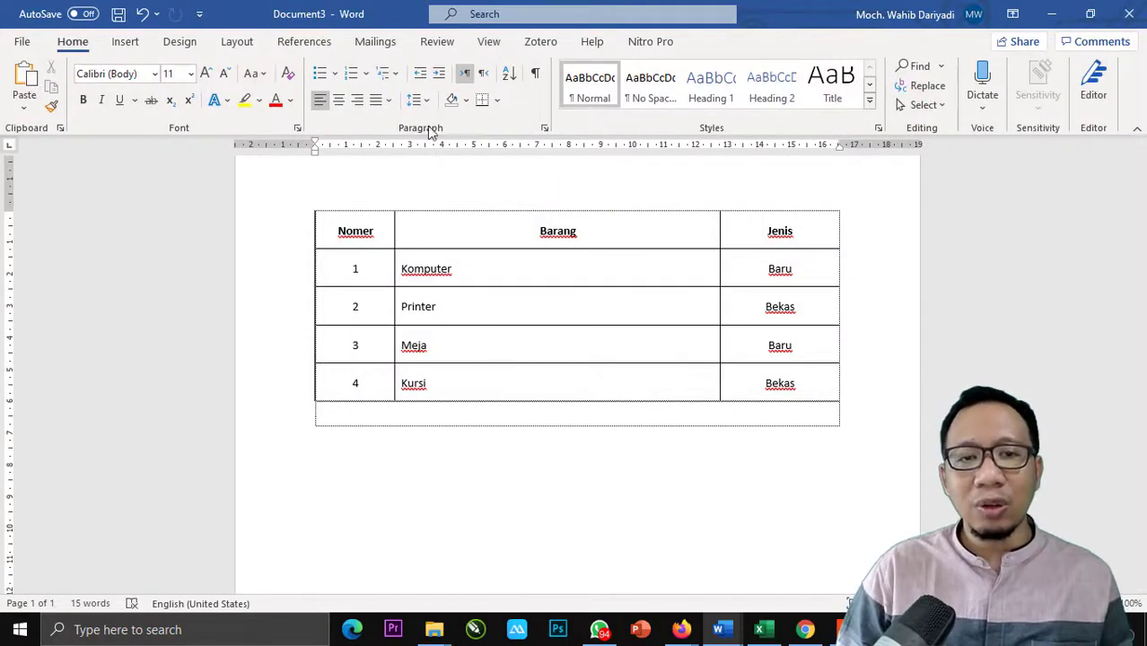
left_click(543, 128)
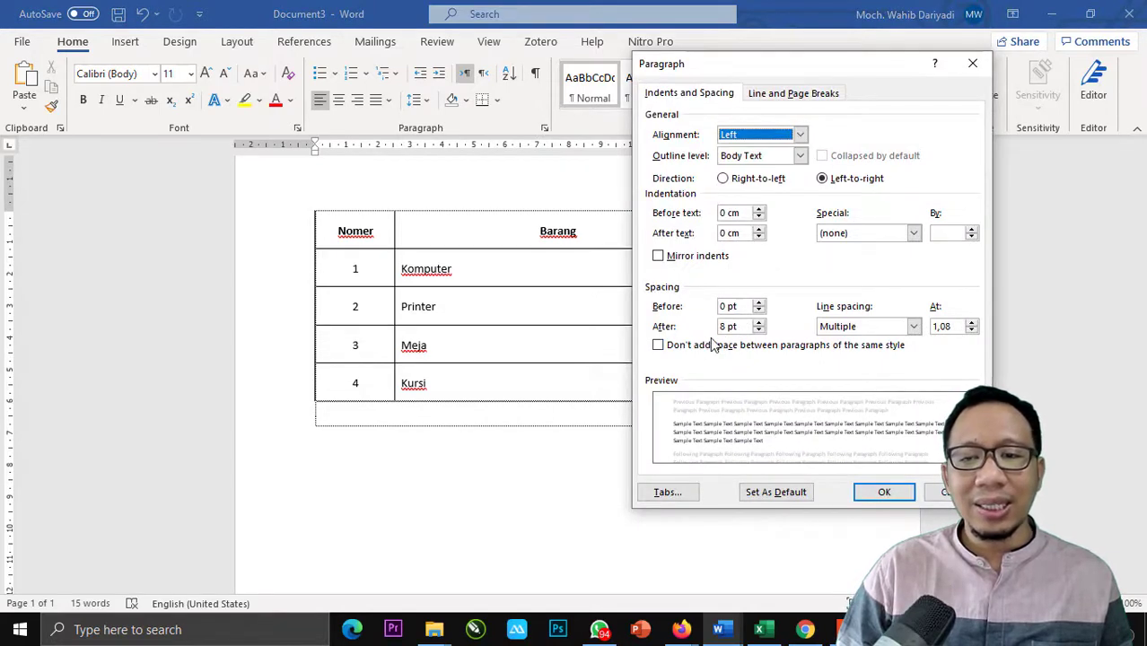
left_click(945, 494)
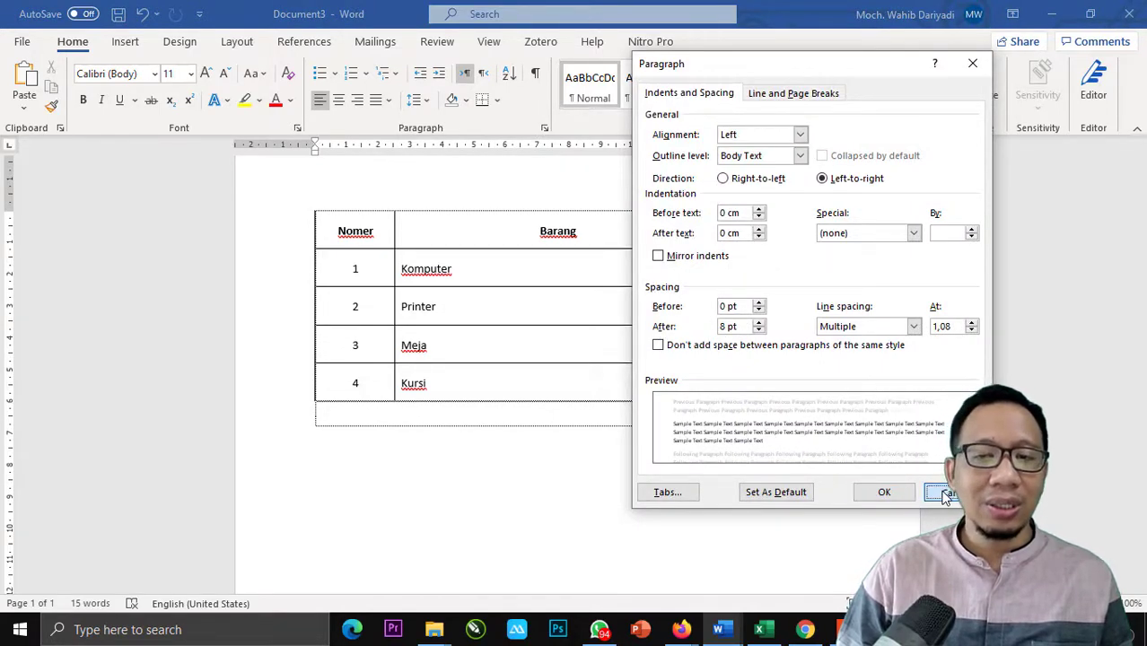
left_click(914, 326)
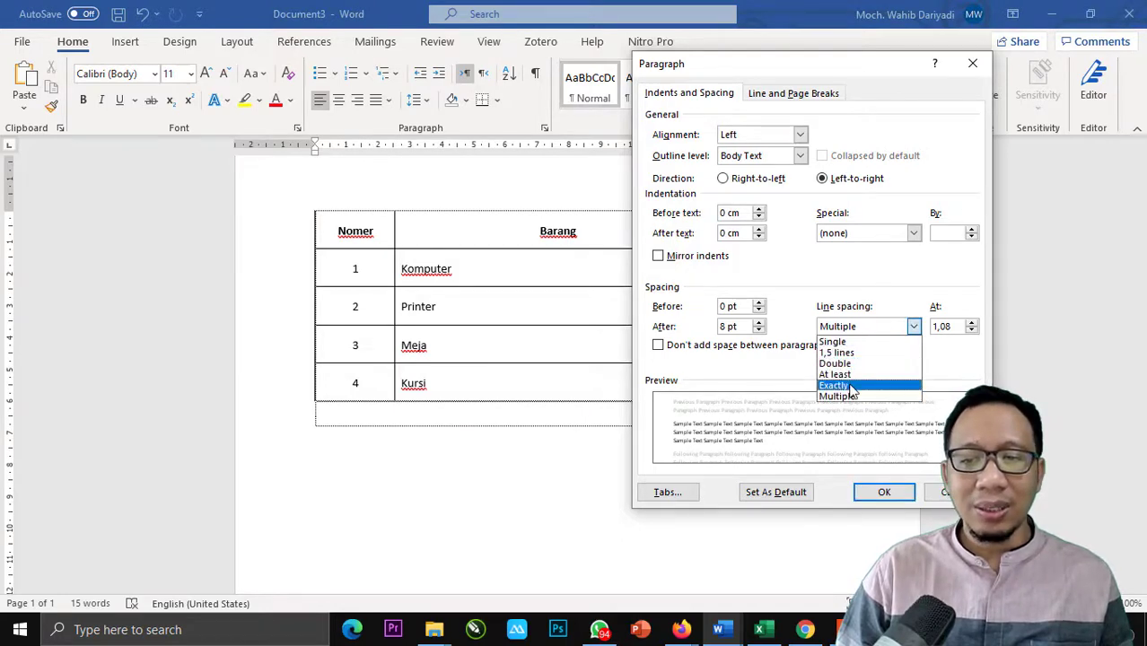
left_click(850, 364)
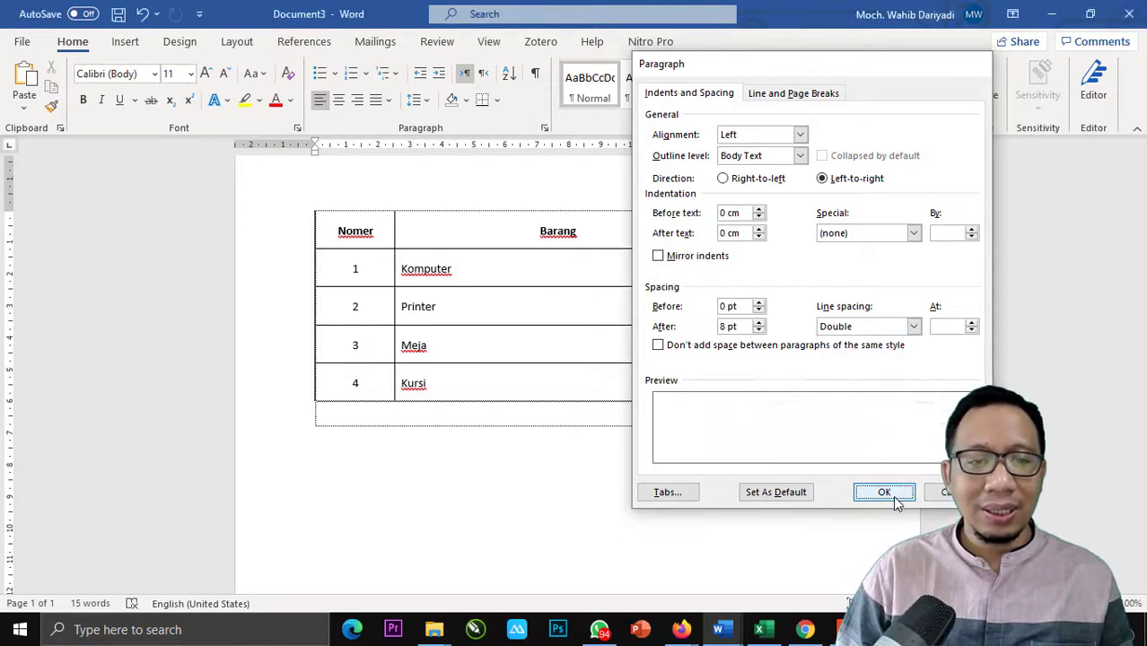
left_click(894, 493)
Set the line spacing of the whole table to Double
left_click(308, 204)
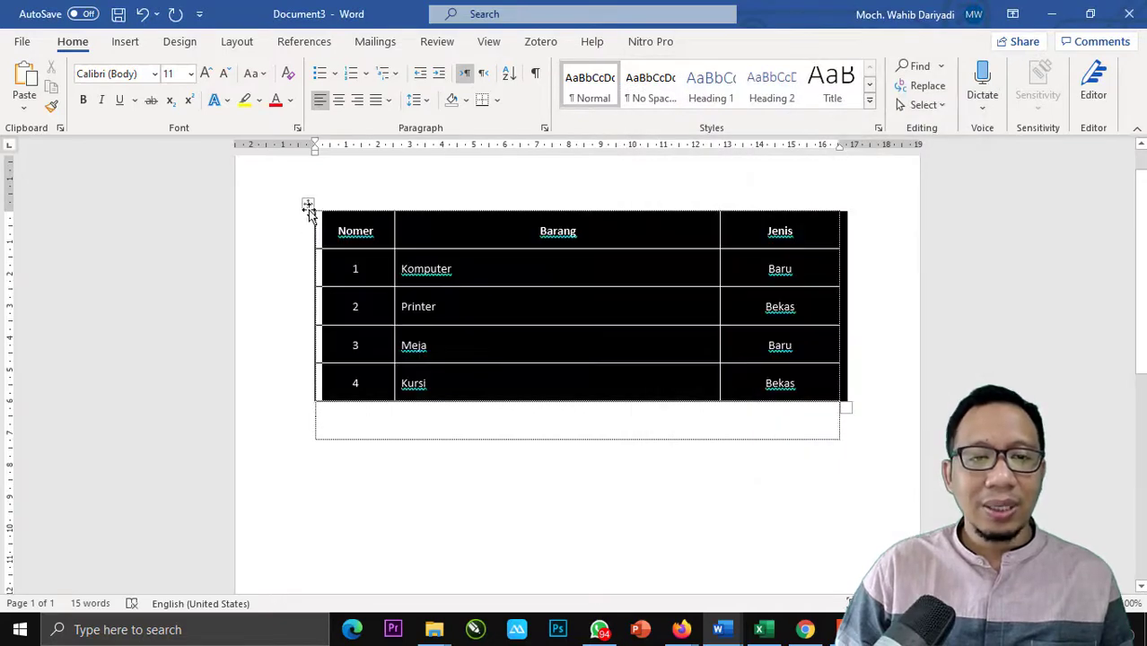
left_click(544, 127)
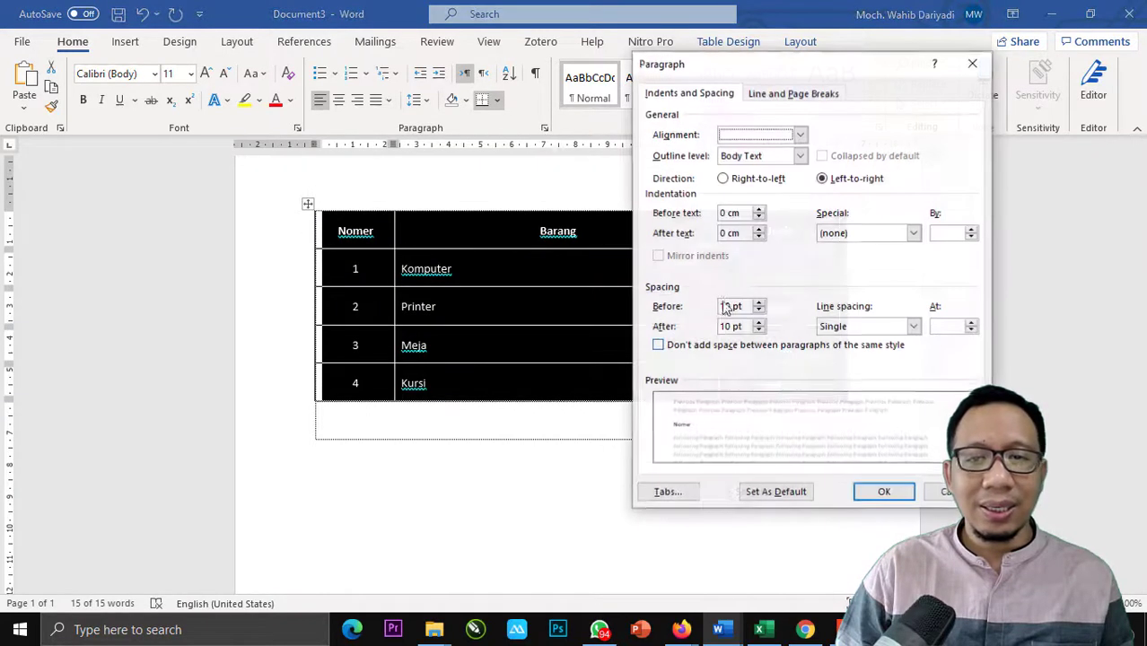
left_click(850, 328)
left_click(836, 363)
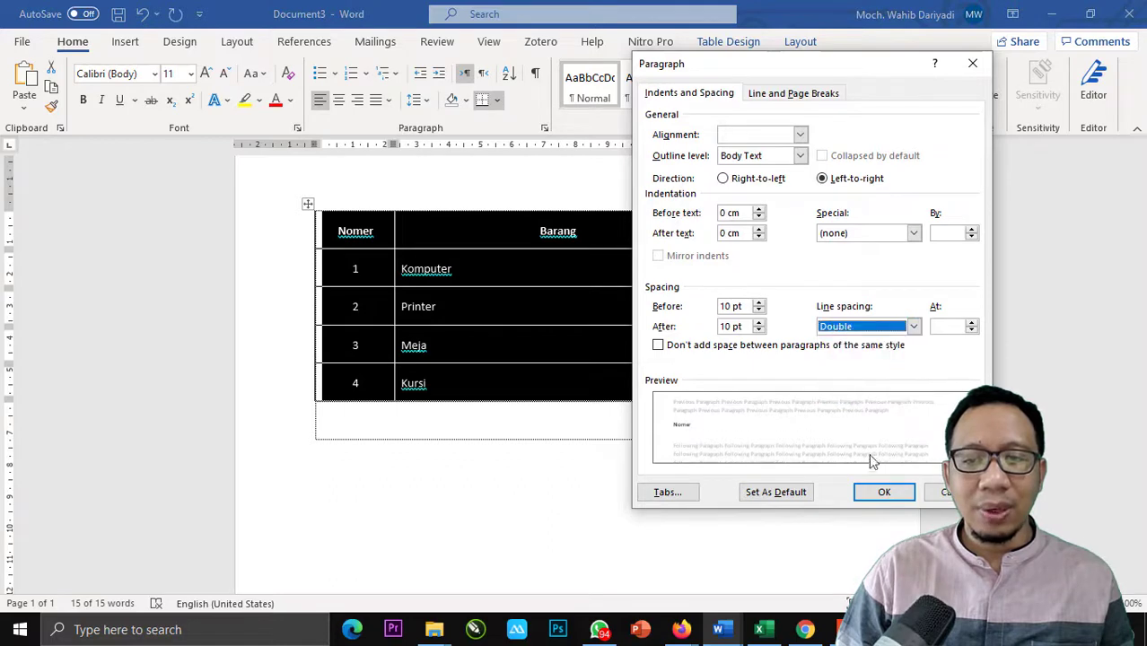
left_click(884, 492)
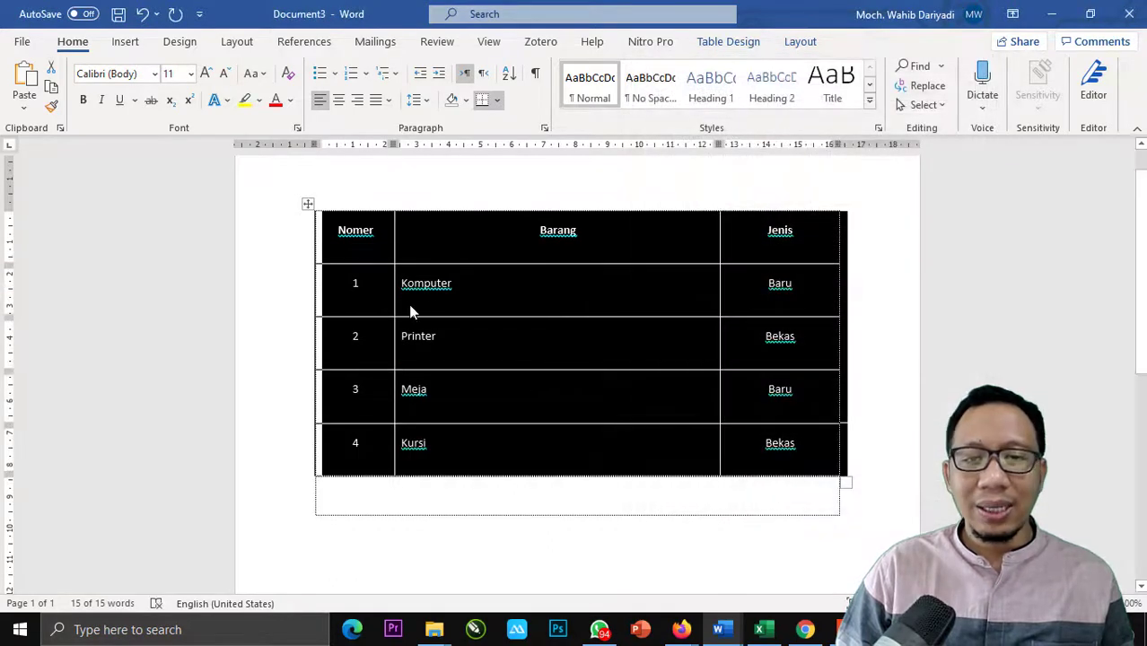
left_click(409, 305)
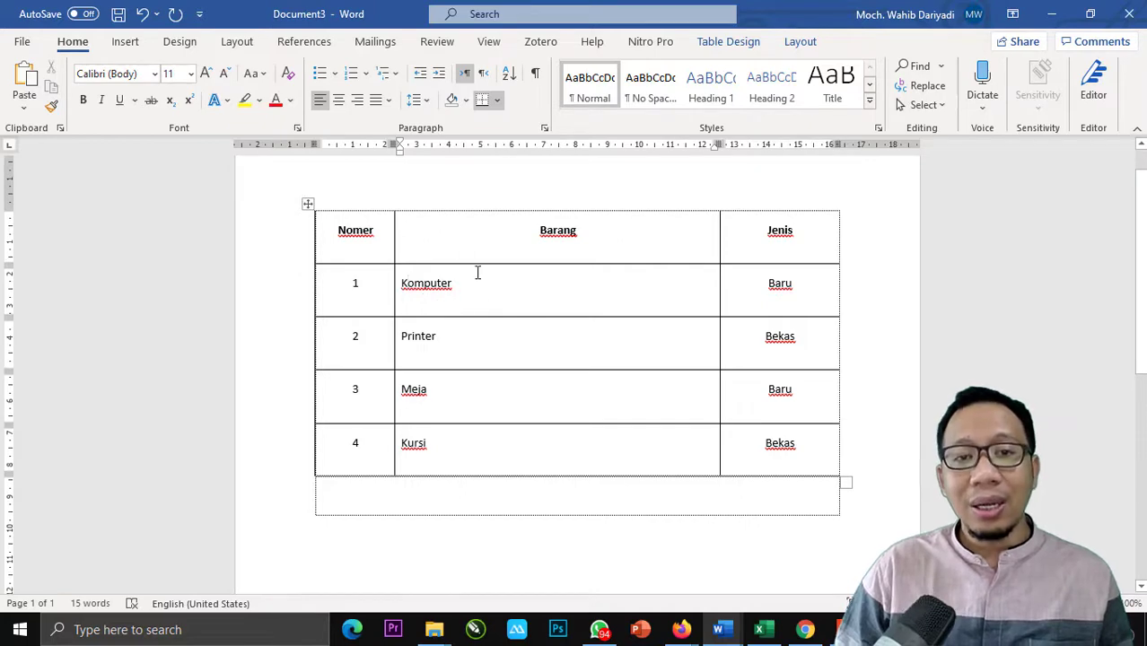
Set the paragraph spacing after the text in the whole table to 0 pt
left_click(307, 205)
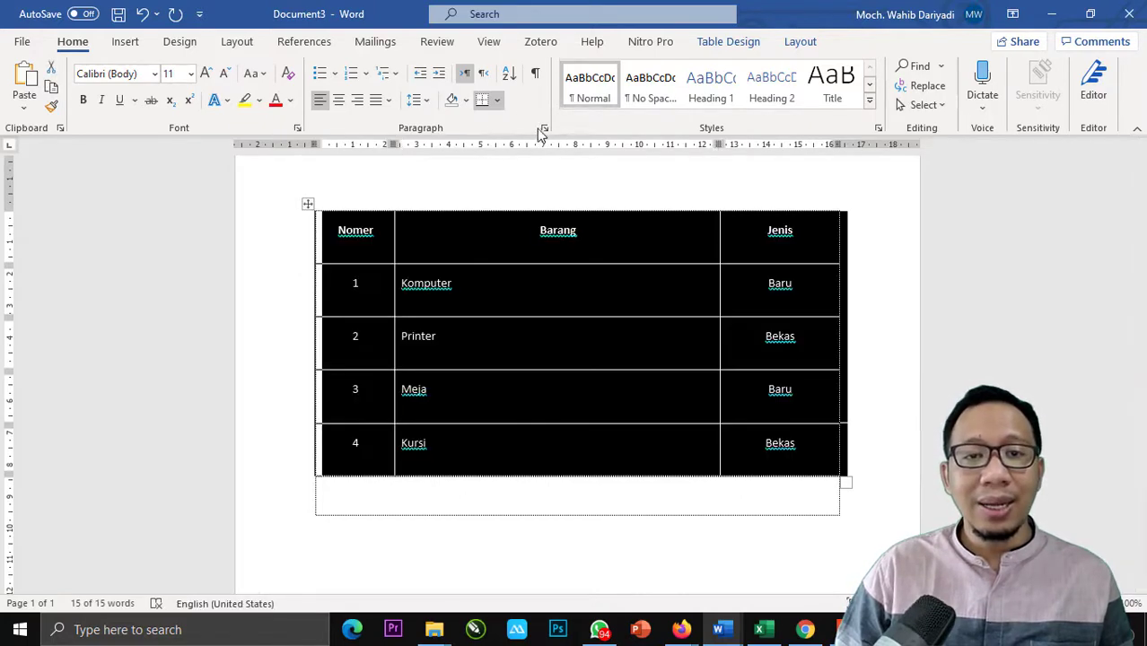
left_click(544, 130)
left_click(740, 324)
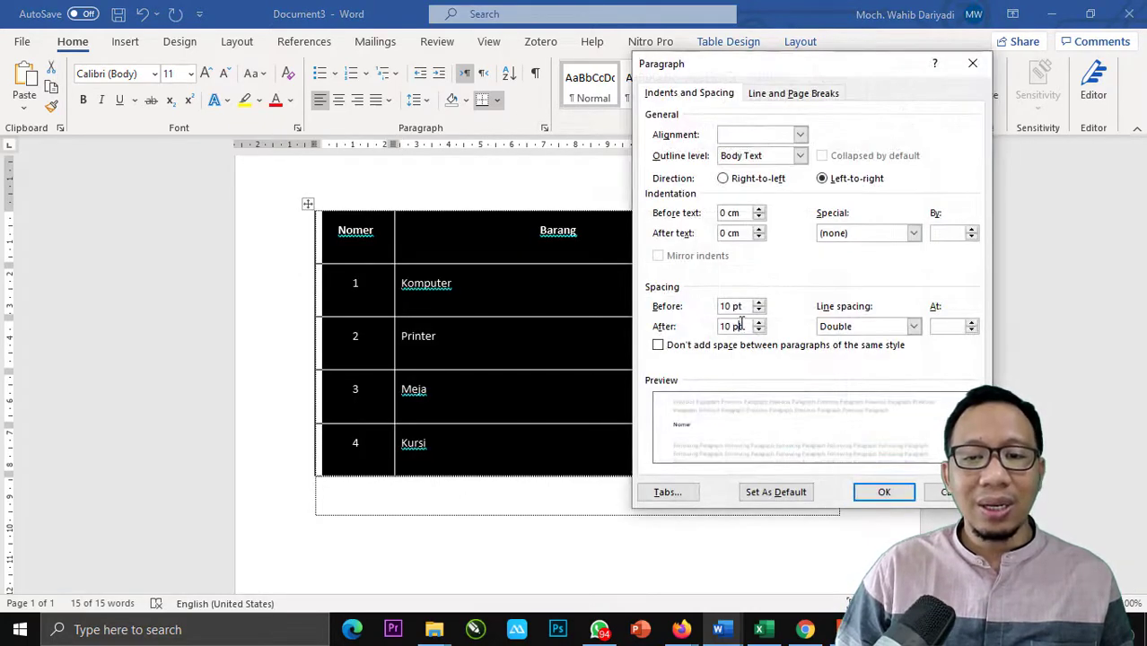
left_click(878, 492)
left_click(671, 294)
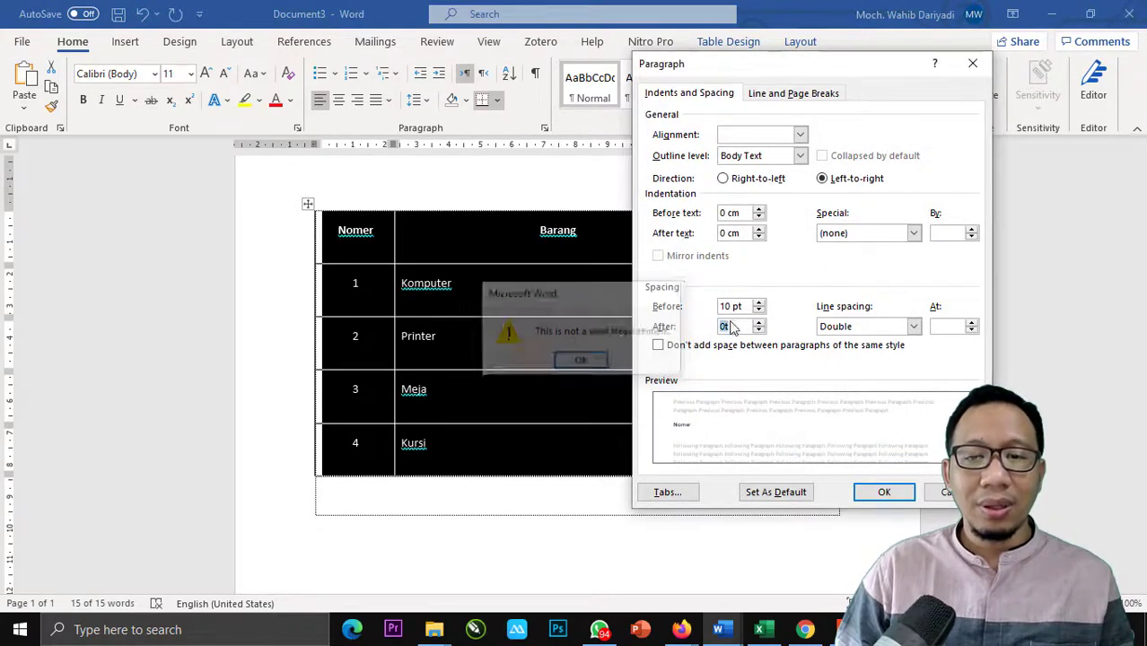
left_click(872, 491)
left_click(520, 553)
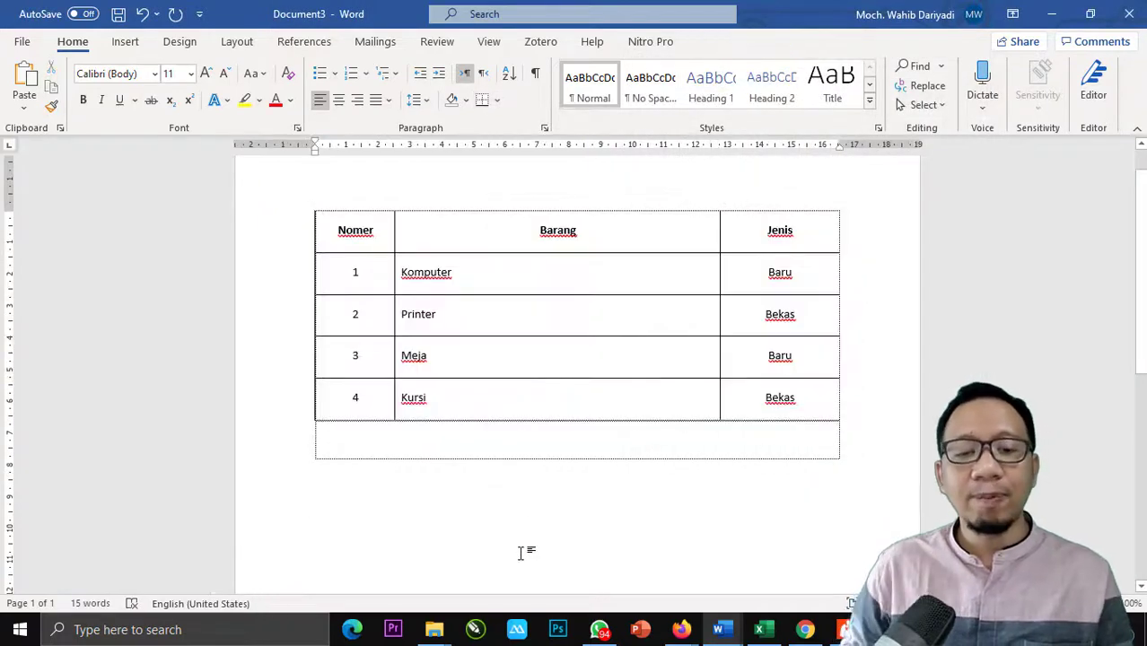